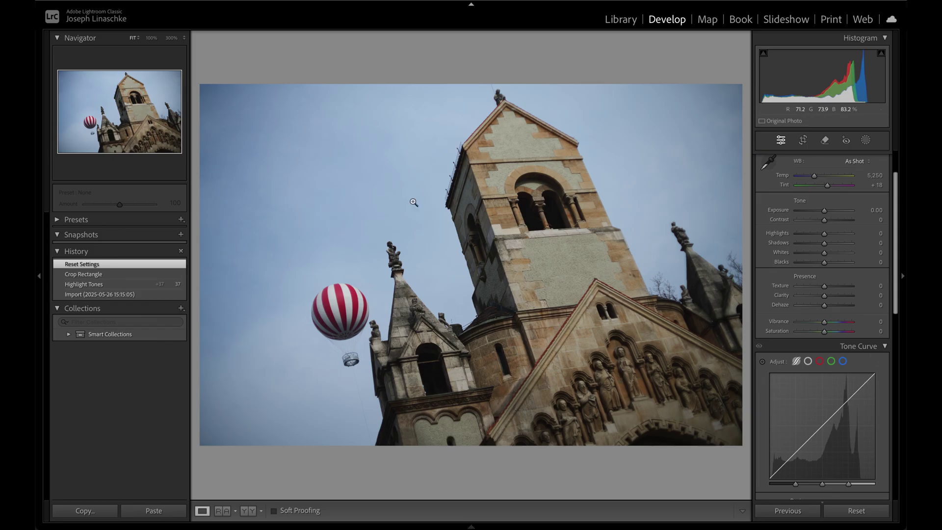
# Send the Budapest church photo from Lightroom Classic to Nik 8 Color Efex via Edit In
pyautogui.rightClick(413, 202)
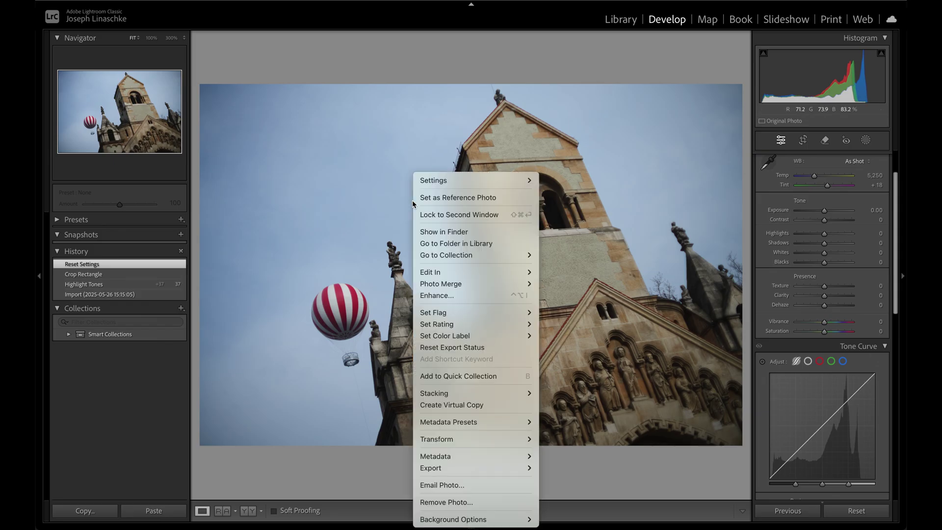
pyautogui.moveTo(454, 272)
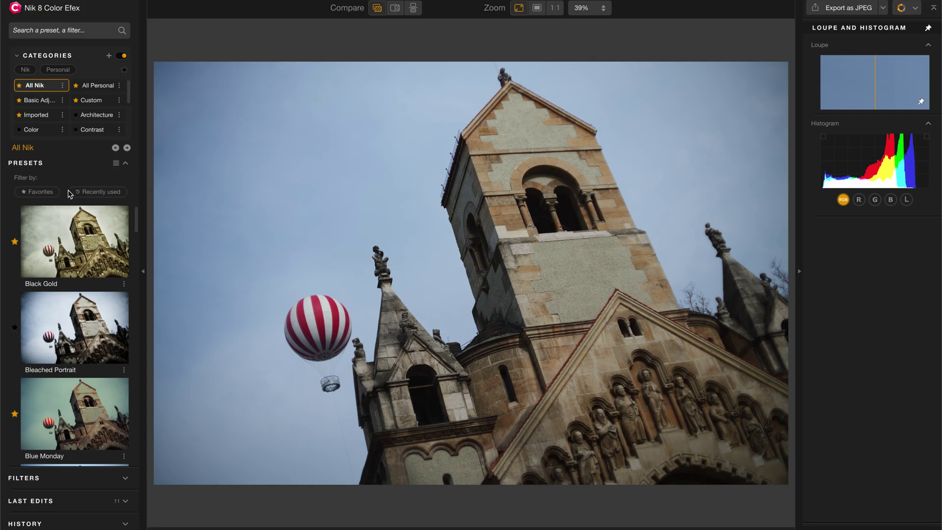
# Preview the Black Gold preset, then the Bleached Portrait preset, on the photo
pyautogui.scroll(-1, 100, 305)
pyautogui.scroll(-1, 71, 325)
pyautogui.scroll(2, 71, 325)
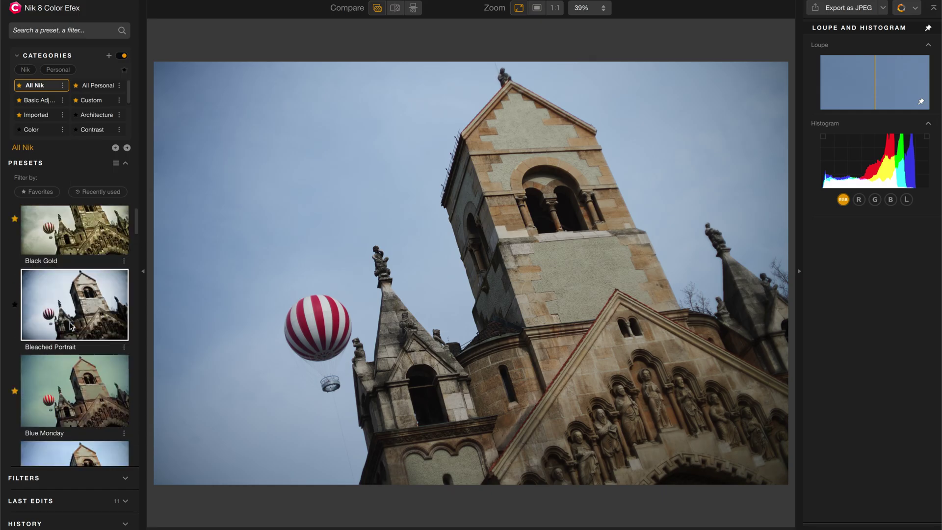
pyautogui.click(82, 252)
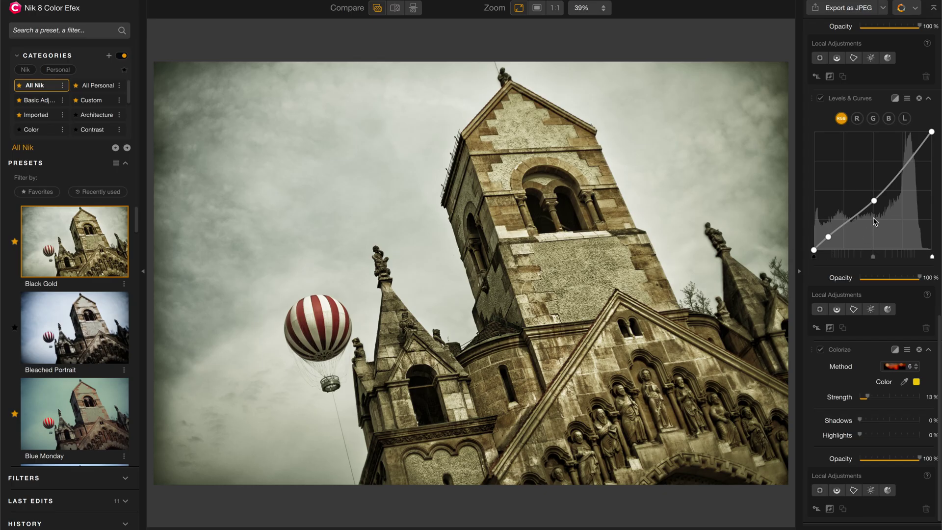
pyautogui.scroll(15, 874, 221)
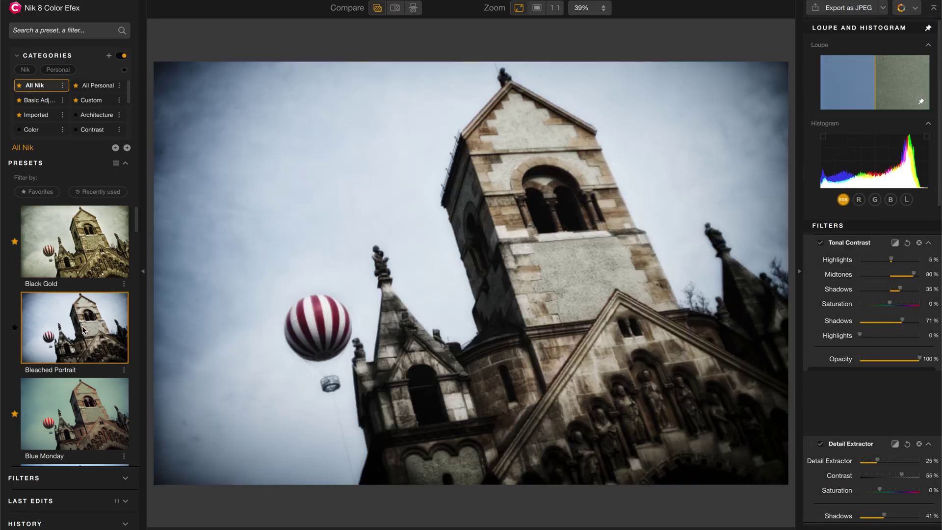
pyautogui.click(82, 329)
# Try Even on a Cloudy Day and HDR Like, then revert to Original Image in History
pyautogui.scroll(-3, 816, 272)
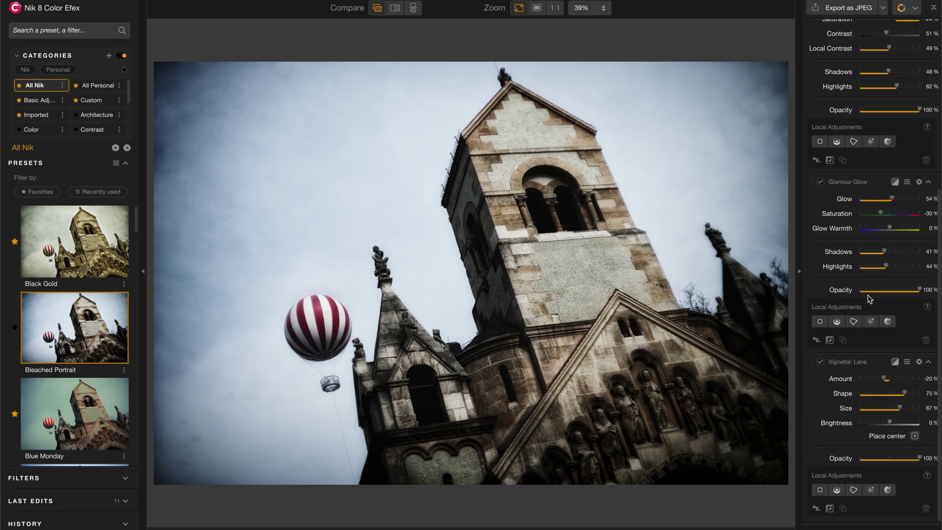
pyautogui.scroll(6, 868, 298)
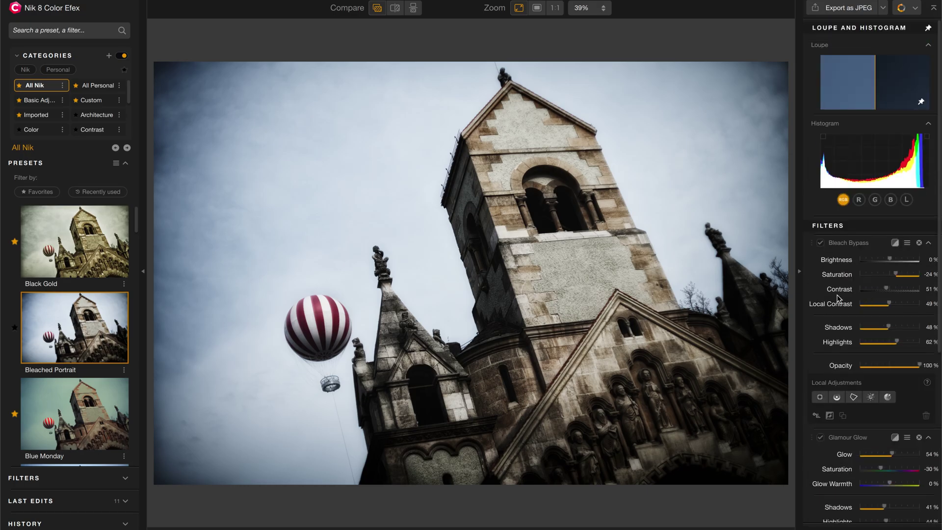
pyautogui.scroll(-8, 54, 327)
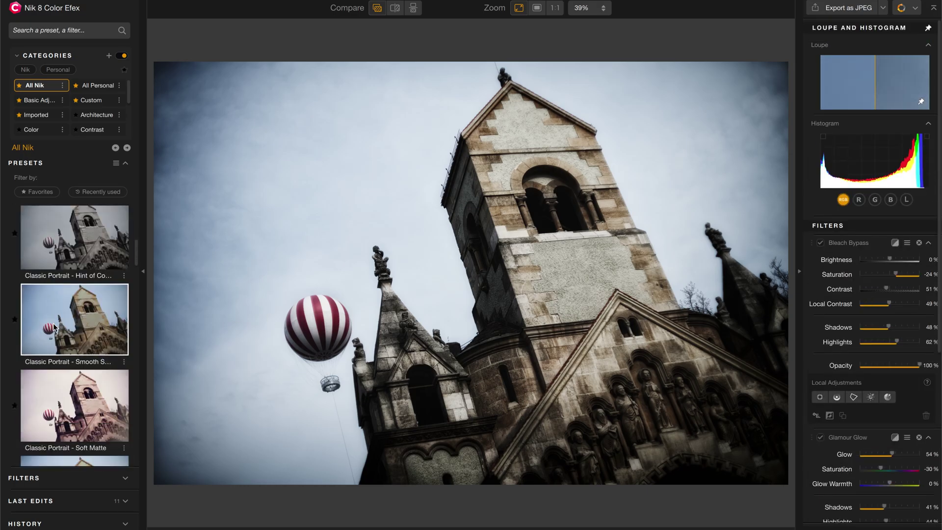
pyautogui.scroll(-5, 54, 328)
pyautogui.click(58, 336)
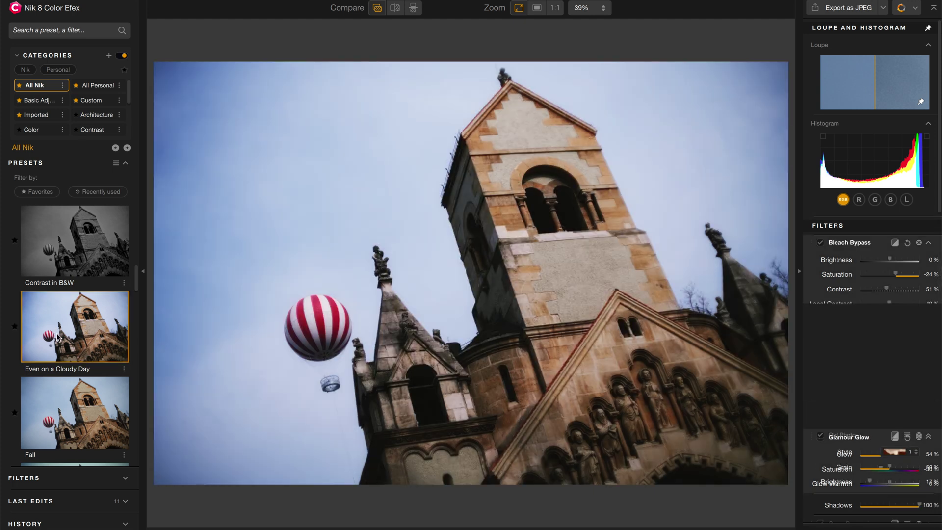
pyautogui.scroll(-4, 58, 335)
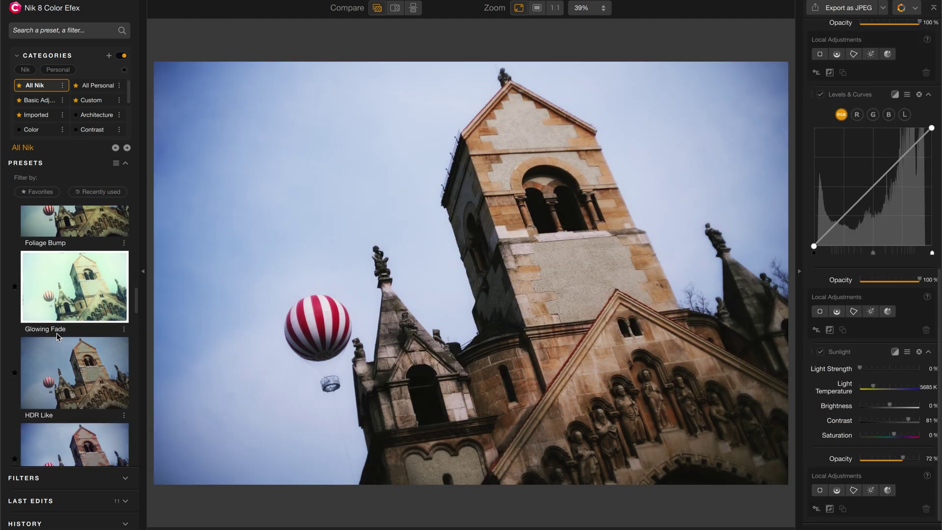
pyautogui.click(57, 366)
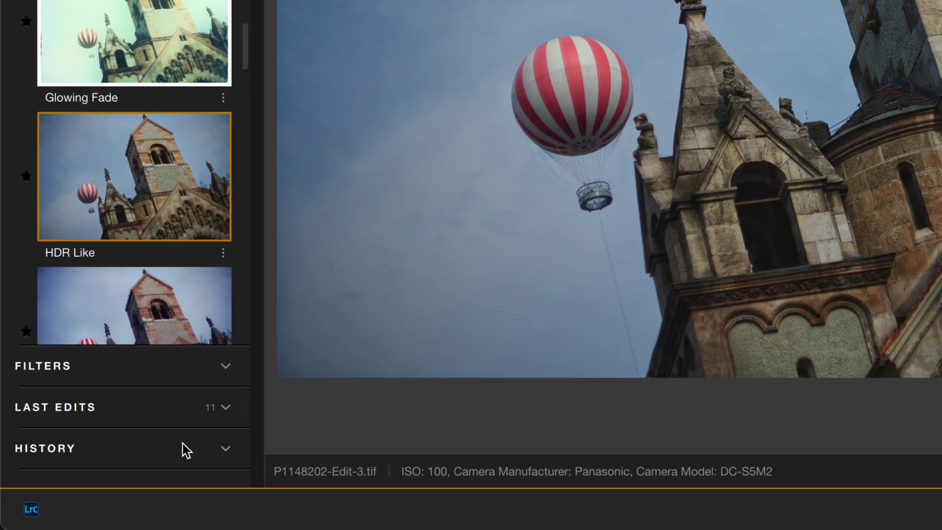
pyautogui.click(182, 443)
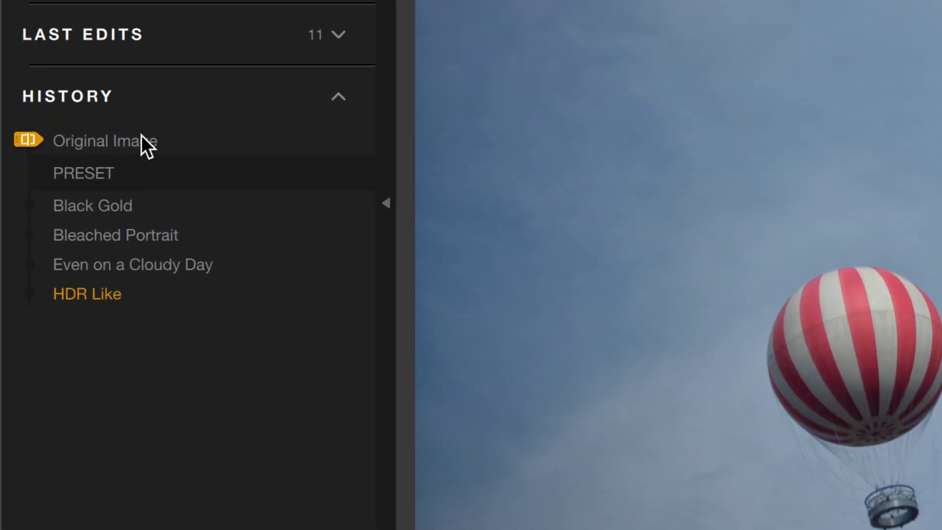
pyautogui.click(141, 136)
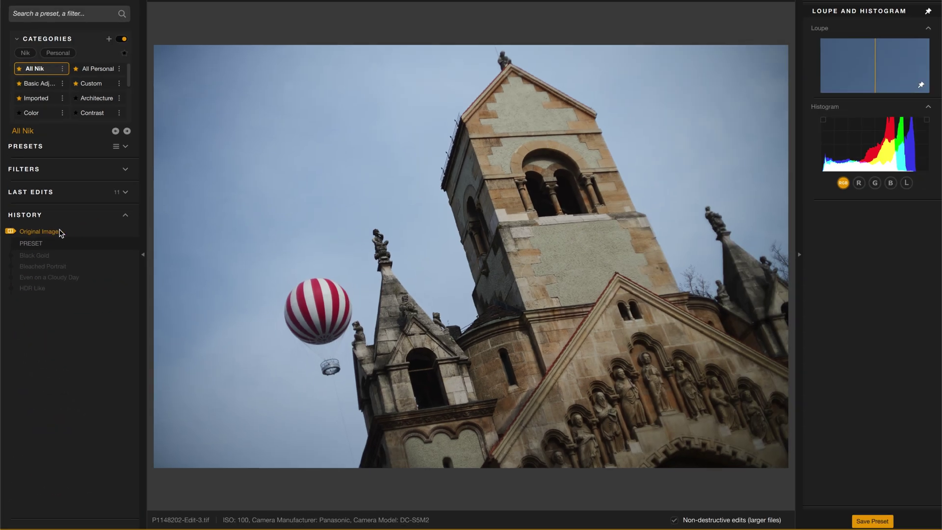
# From the Filters list, try Duplex, swap to Film Grain, then add Fog
pyautogui.click(101, 167)
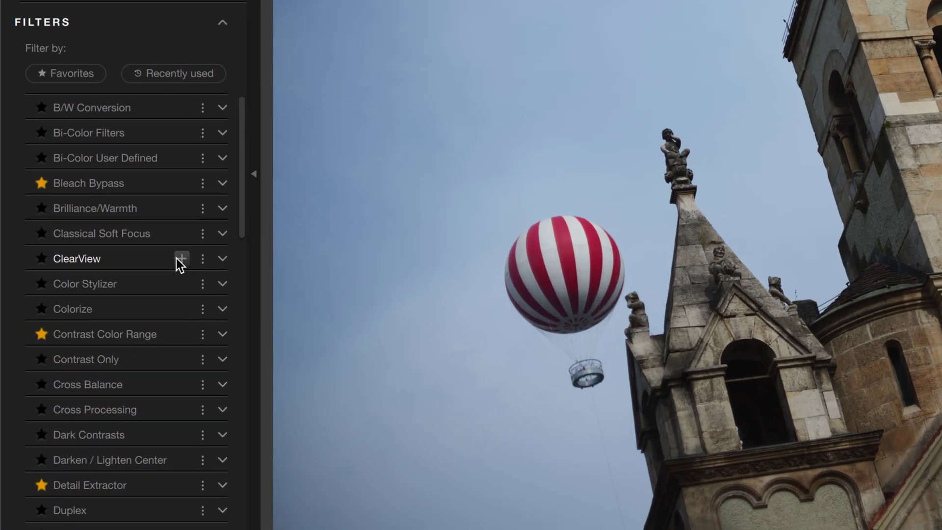
pyautogui.scroll(-15, 177, 259)
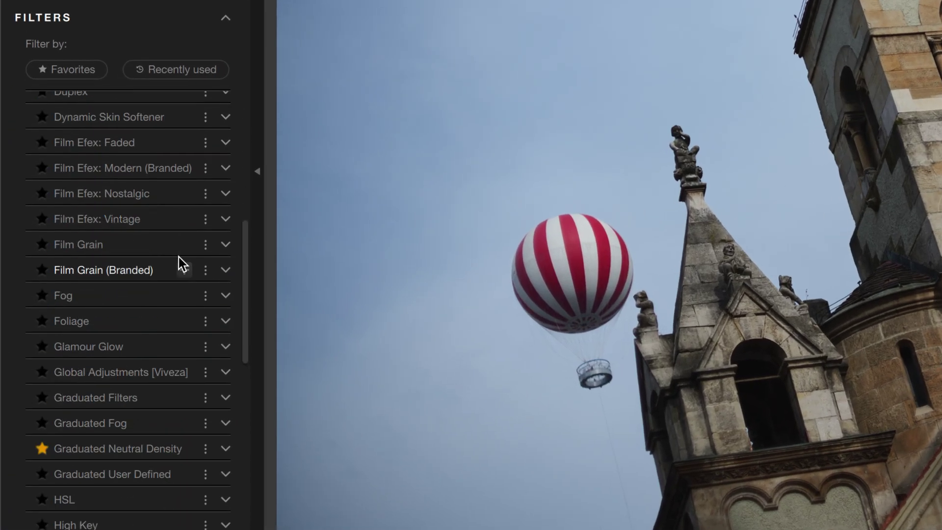
pyautogui.scroll(-10, 182, 262)
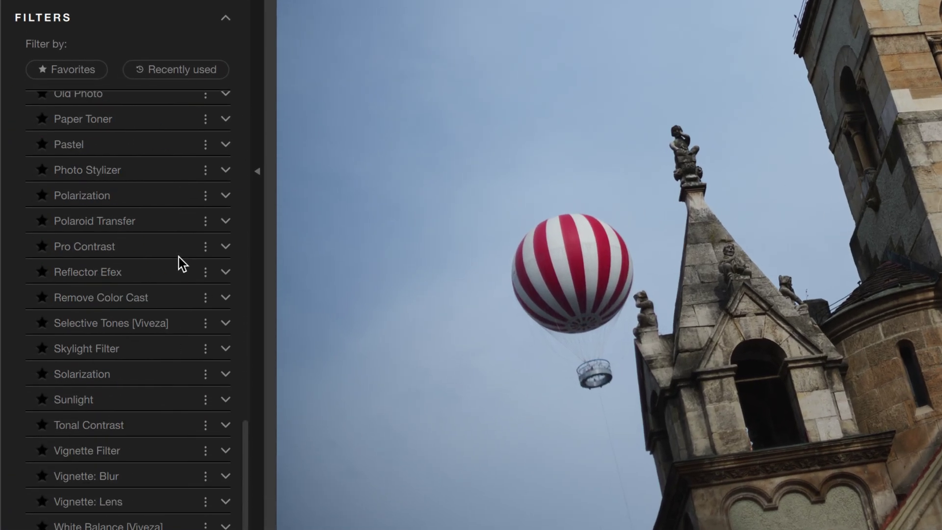
pyautogui.scroll(6, 162, 231)
pyautogui.scroll(12, 160, 226)
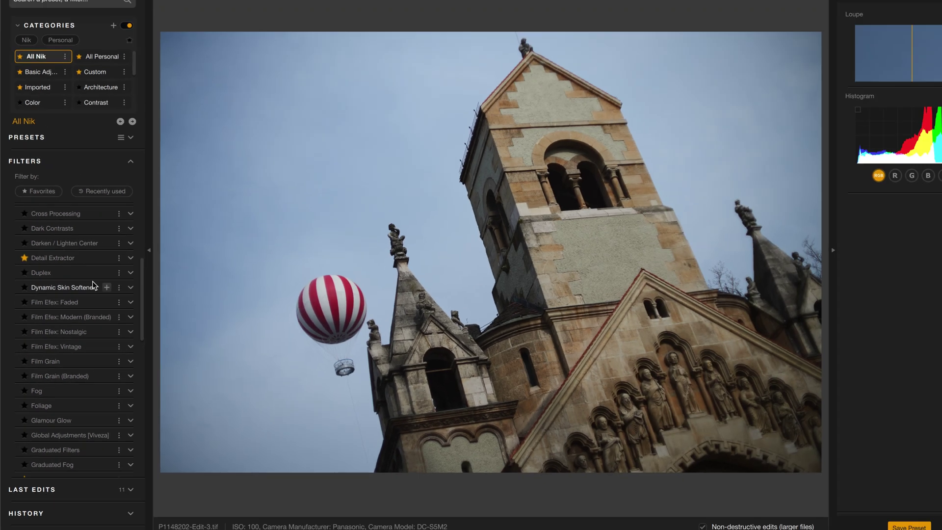
pyautogui.click(115, 210)
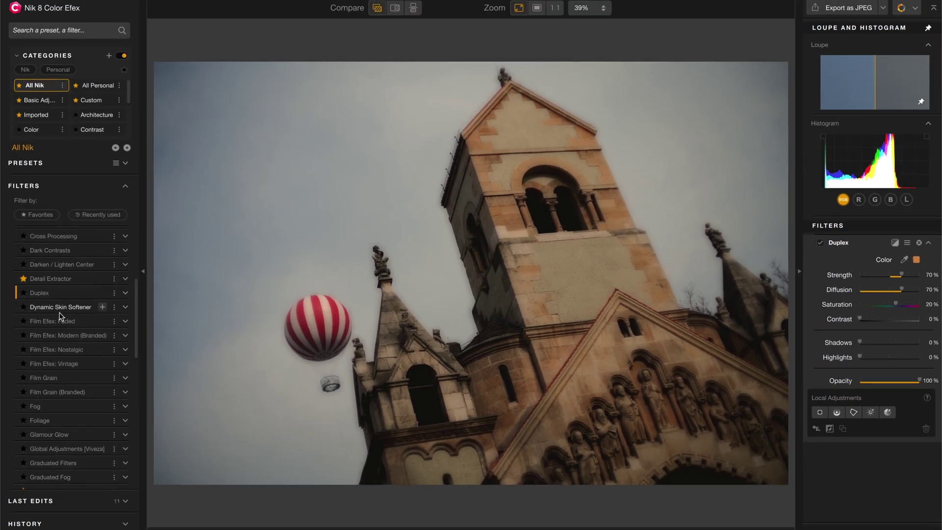
pyautogui.click(56, 376)
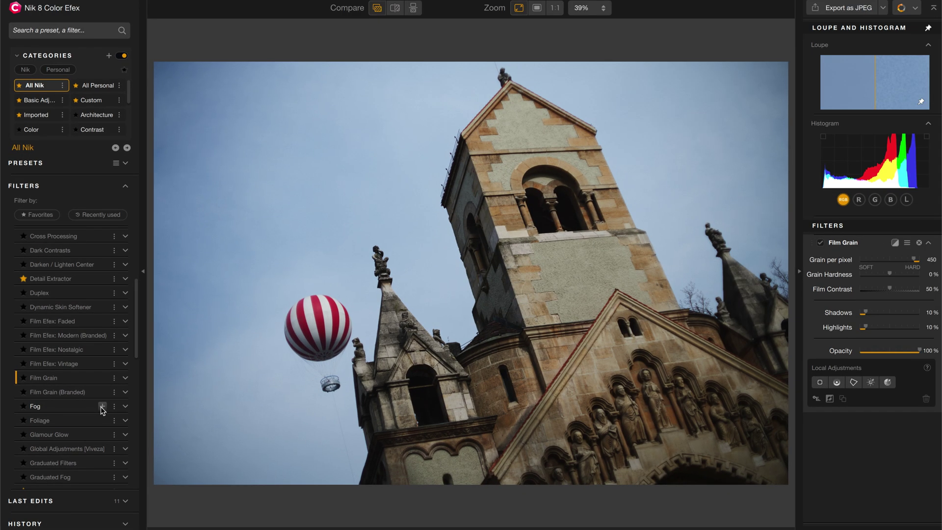
pyautogui.click(102, 407)
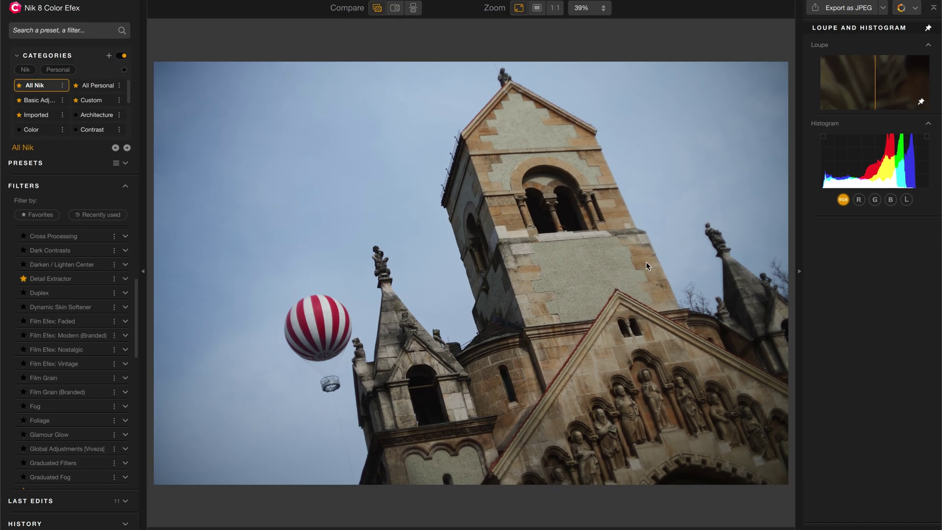
# Search filters for 'film', try Vintage and Nostalgic, then apply Film Efex: Modern (Branded)
pyautogui.hotkey('ctrl', 'f')
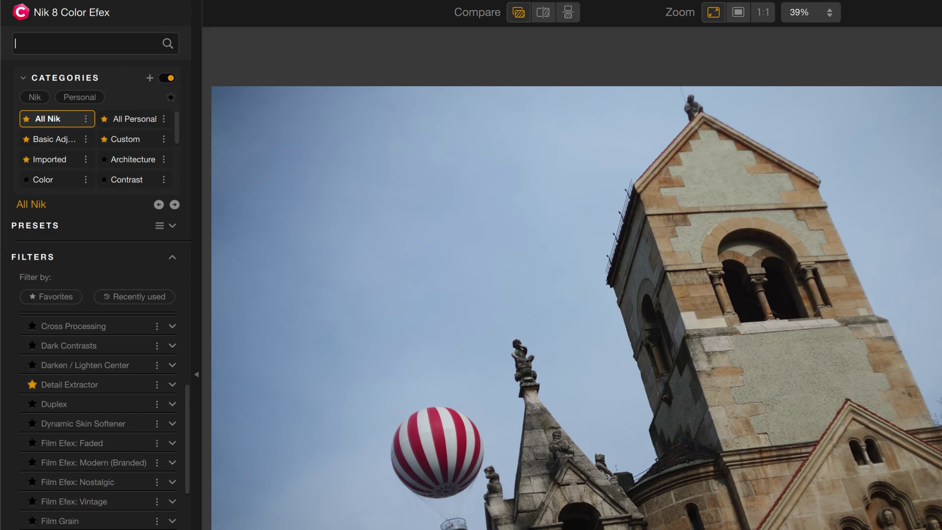
pyautogui.write('film')
pyautogui.press('Return')
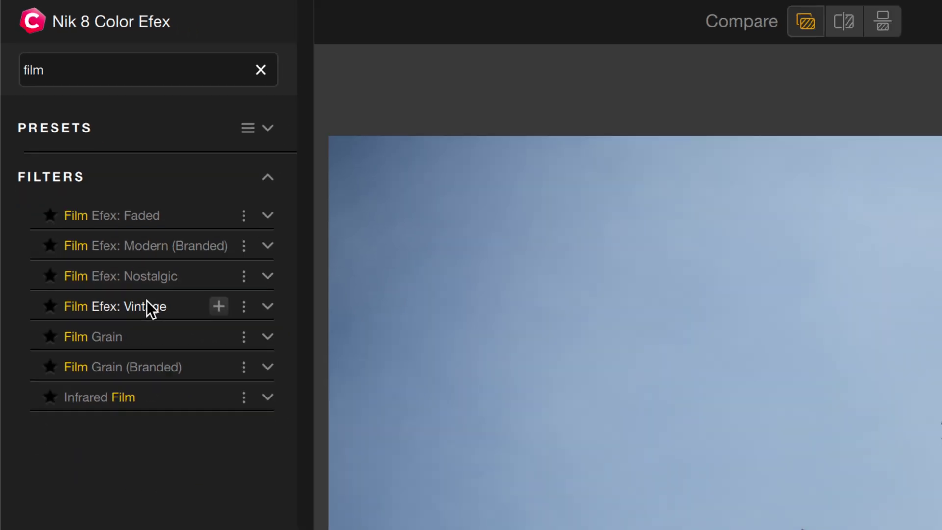
pyautogui.click(146, 300)
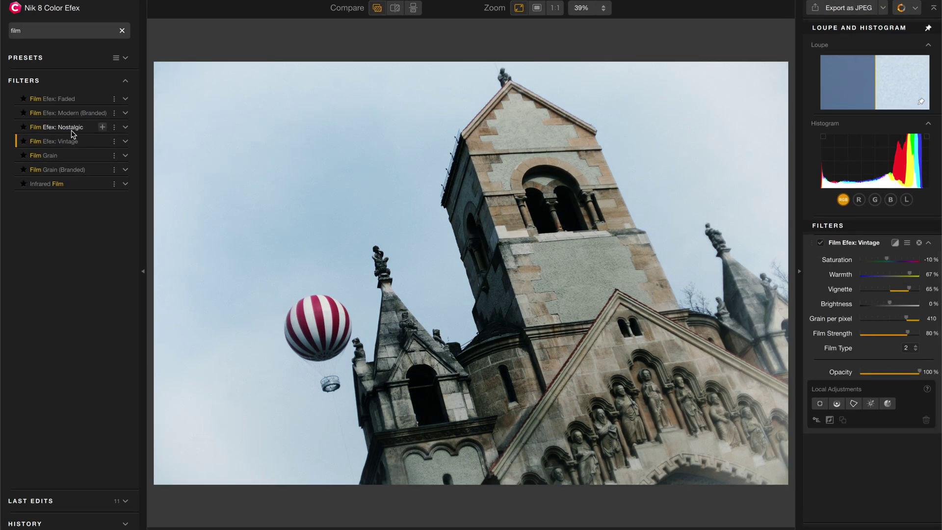
pyautogui.click(72, 130)
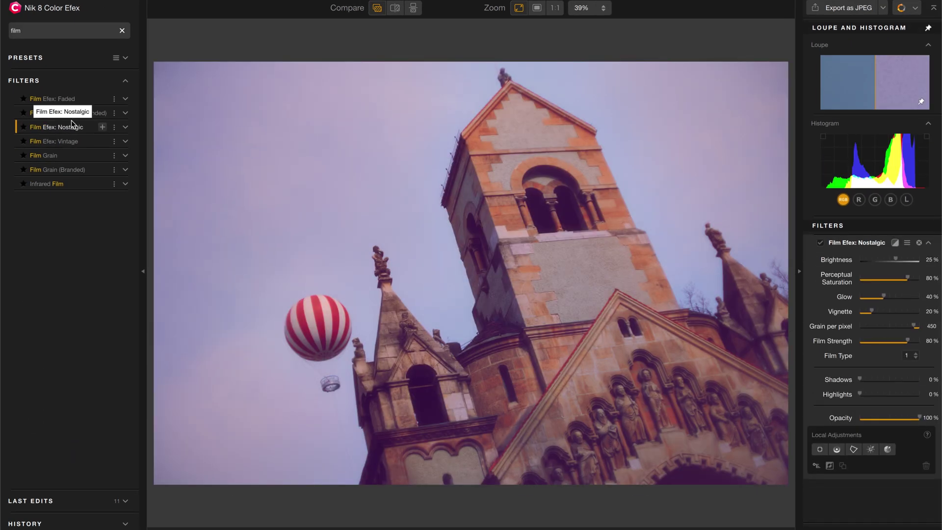
pyautogui.click(70, 116)
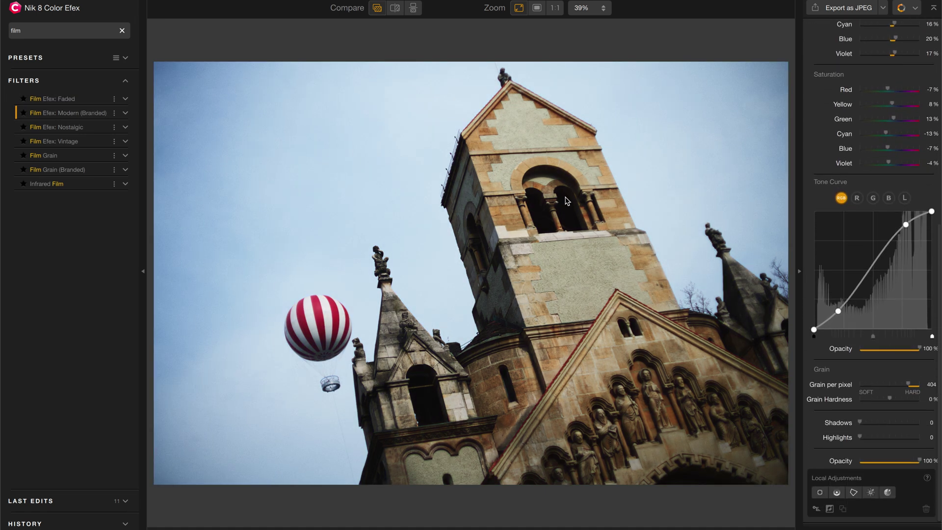
pyautogui.scroll(10, 844, 200)
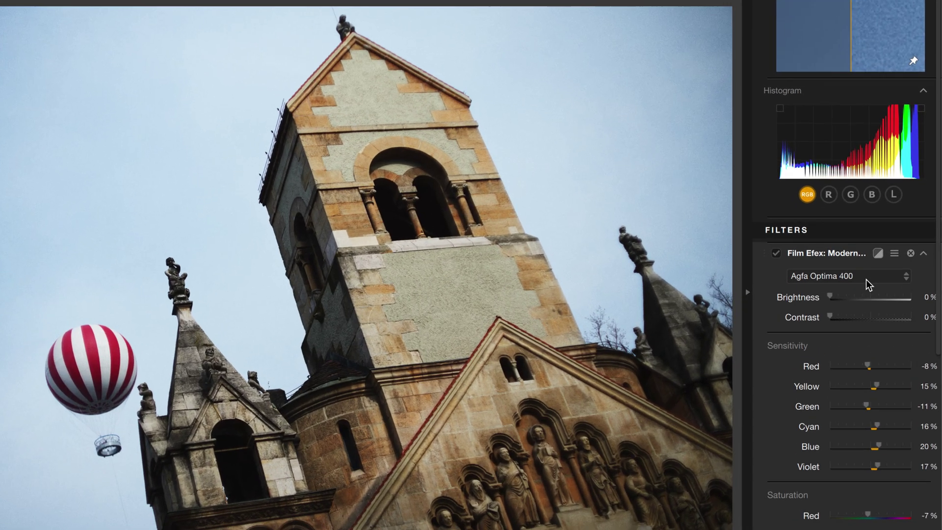
# Choose Fuji 800Z from the Film Efex: Modern film-stock list
pyautogui.click(871, 259)
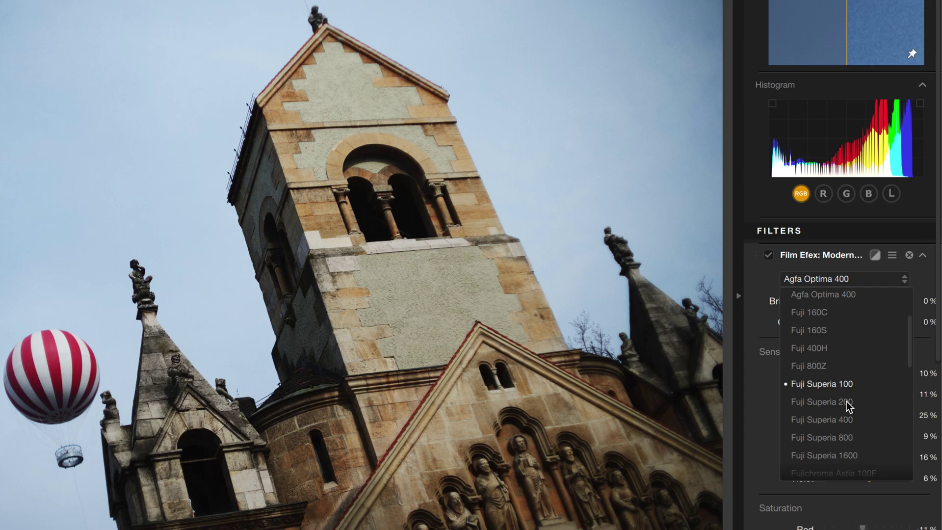
pyautogui.scroll(-10, 844, 455)
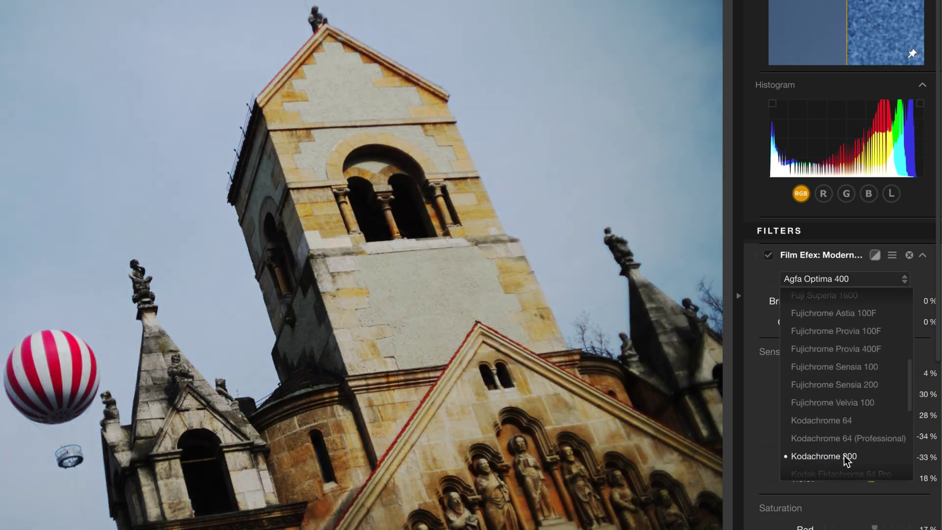
pyautogui.scroll(-6, 844, 455)
pyautogui.scroll(15, 837, 380)
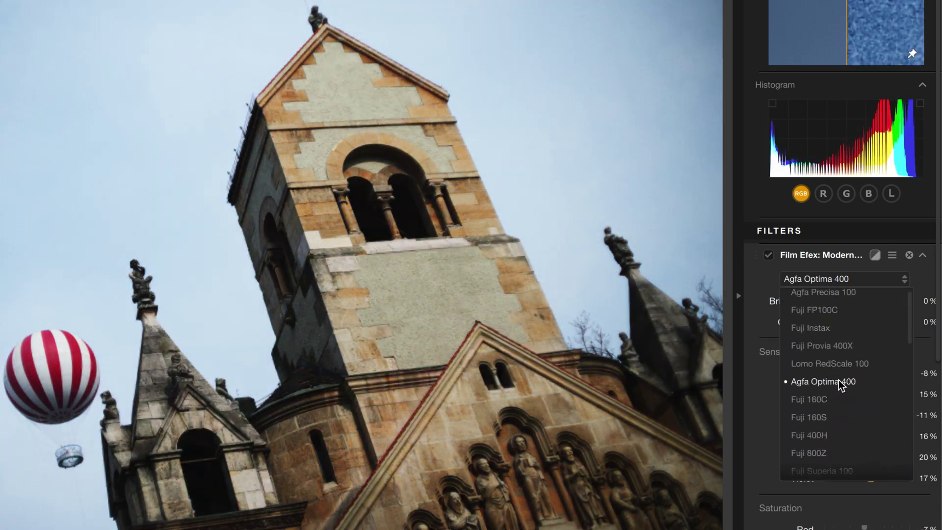
pyautogui.click(835, 457)
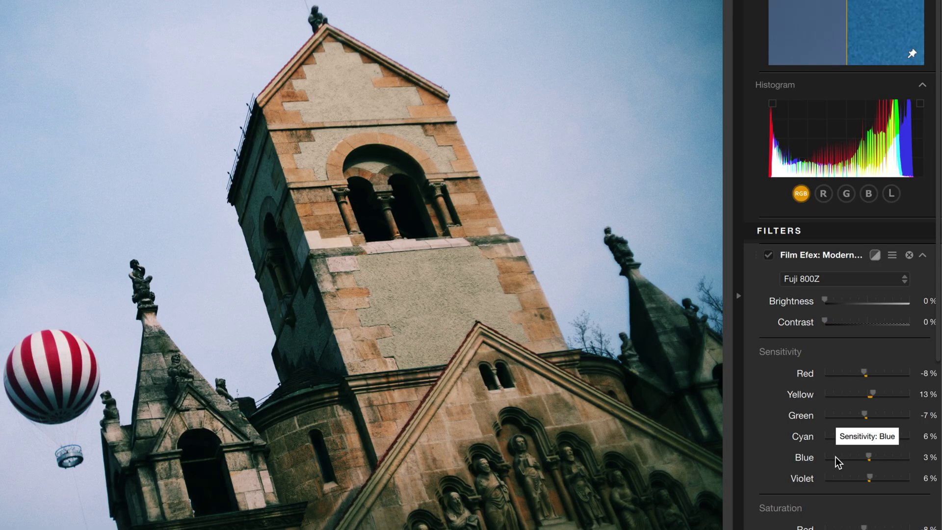
pyautogui.scroll(-5, 835, 457)
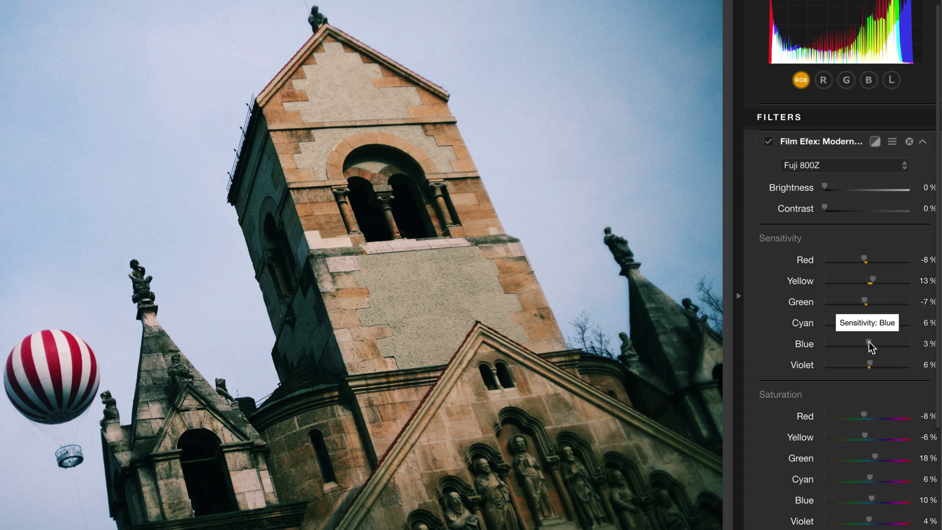
# Set Blue sensitivity to 19% and Red to -2%, and lift the tone curve's shadow point
pyautogui.moveTo(869, 342)
pyautogui.mouseDown()
pyautogui.moveTo(885, 344)
pyautogui.moveTo(831, 344)
pyautogui.moveTo(910, 349)
pyautogui.moveTo(876, 348)
pyautogui.moveTo(872, 335)
pyautogui.mouseUp()
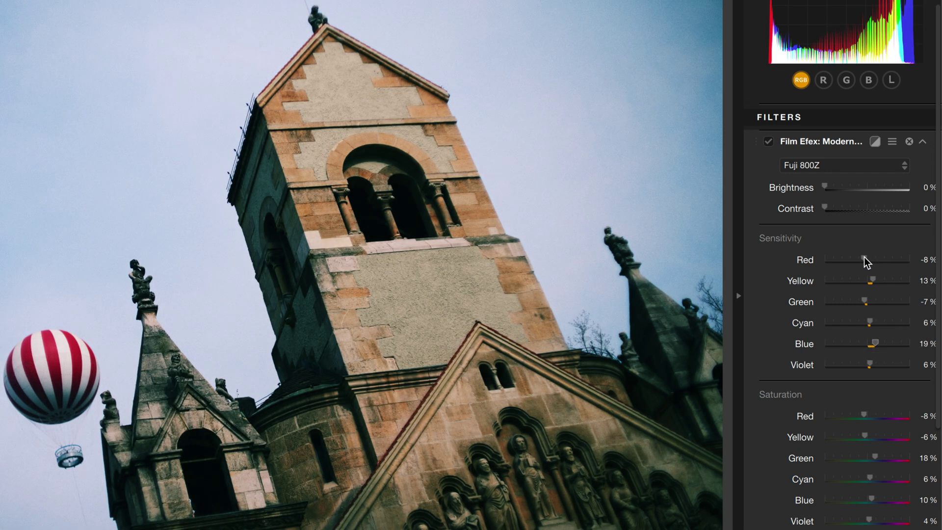
pyautogui.moveTo(863, 257)
pyautogui.mouseDown()
pyautogui.moveTo(887, 263)
pyautogui.moveTo(851, 261)
pyautogui.moveTo(866, 265)
pyautogui.mouseUp()
pyautogui.scroll(-3, 852, 396)
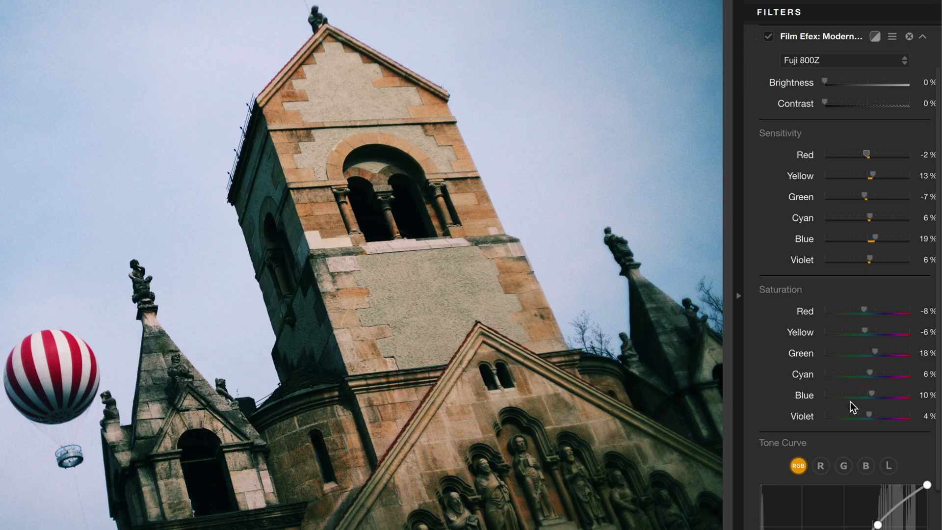
pyautogui.scroll(-5, 850, 402)
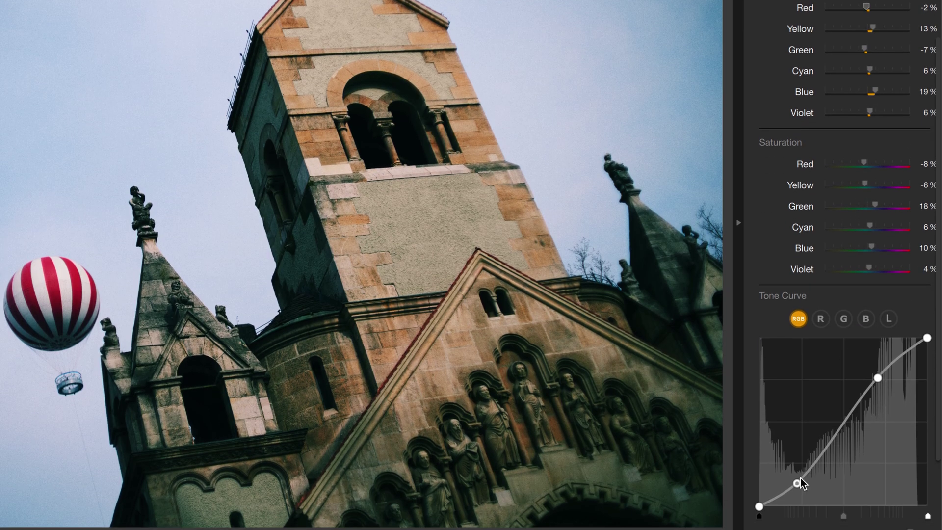
pyautogui.moveTo(799, 480)
pyautogui.mouseDown()
pyautogui.moveTo(791, 465)
pyautogui.moveTo(803, 477)
pyautogui.mouseUp()
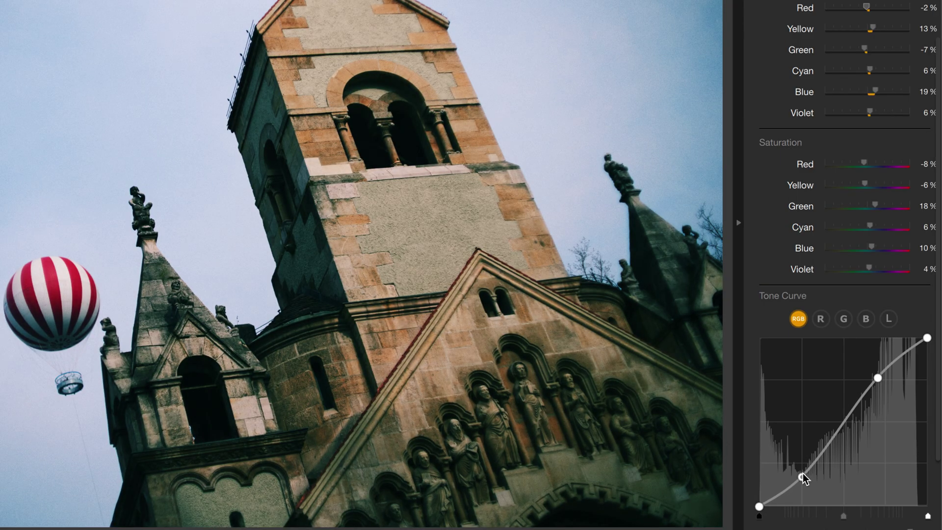
# Lower the Film Efex grain to 402 grain per pixel
pyautogui.scroll(-6, 802, 473)
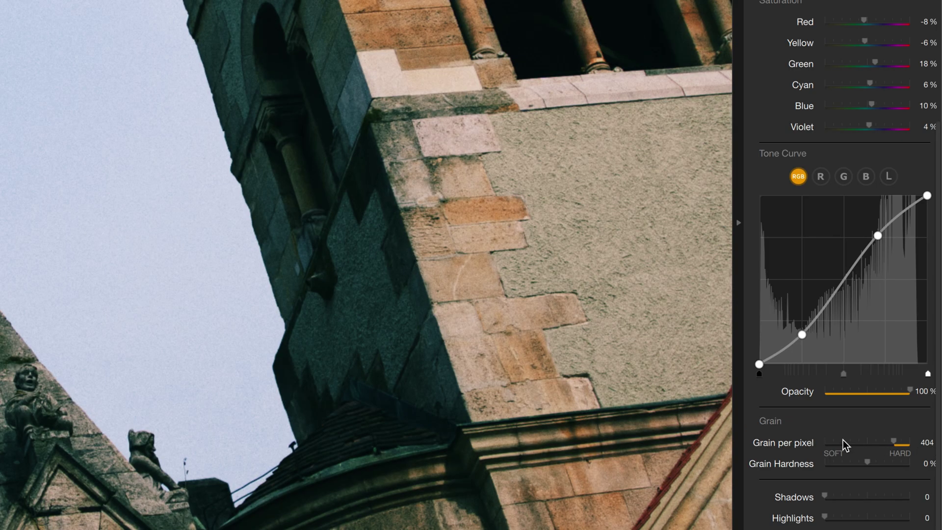
pyautogui.moveTo(890, 443)
pyautogui.mouseDown()
pyautogui.moveTo(845, 443)
pyautogui.moveTo(890, 452)
pyautogui.mouseUp()
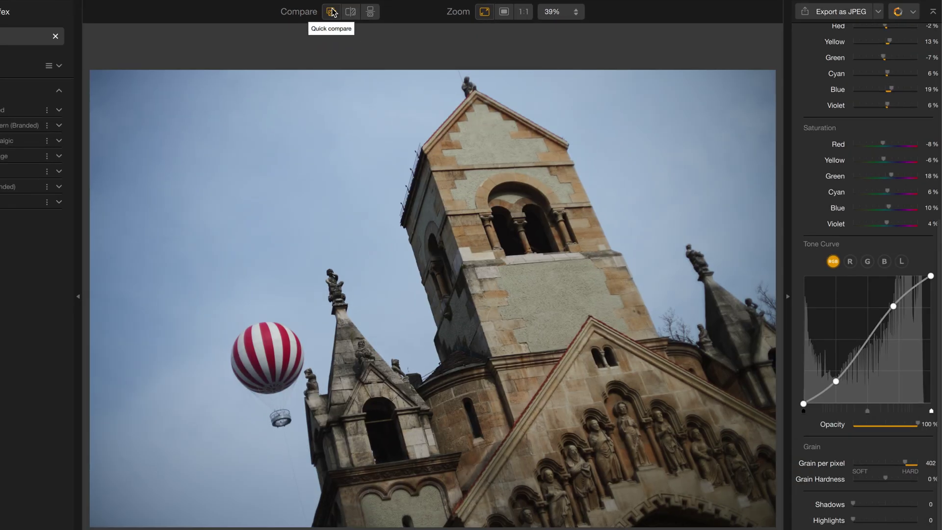
pyautogui.moveTo(332, 13); pyautogui.dragTo(333, 12)
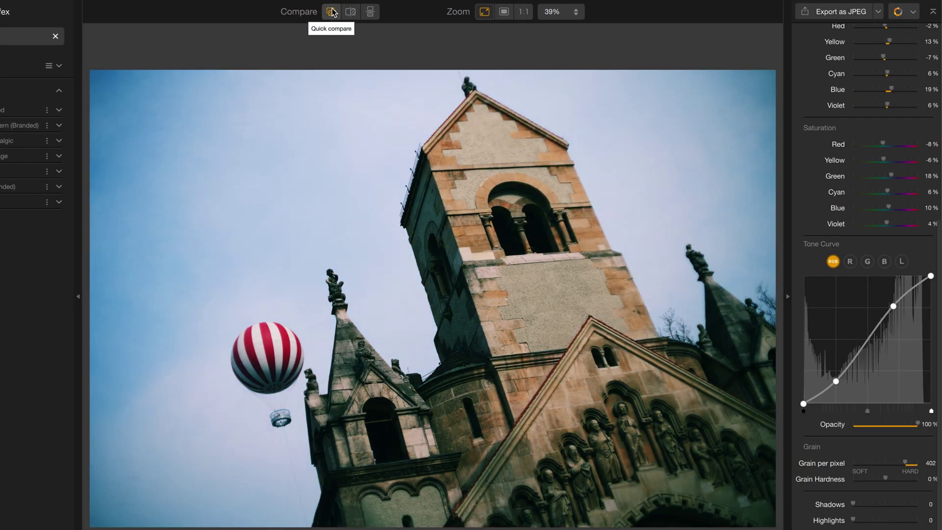
pyautogui.click(350, 13)
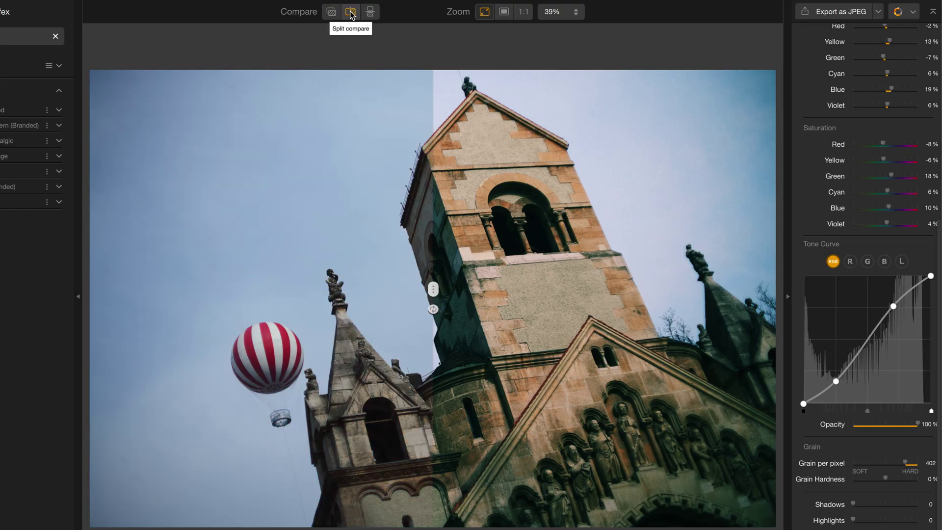
pyautogui.moveTo(433, 288); pyautogui.dragTo(389, 253)
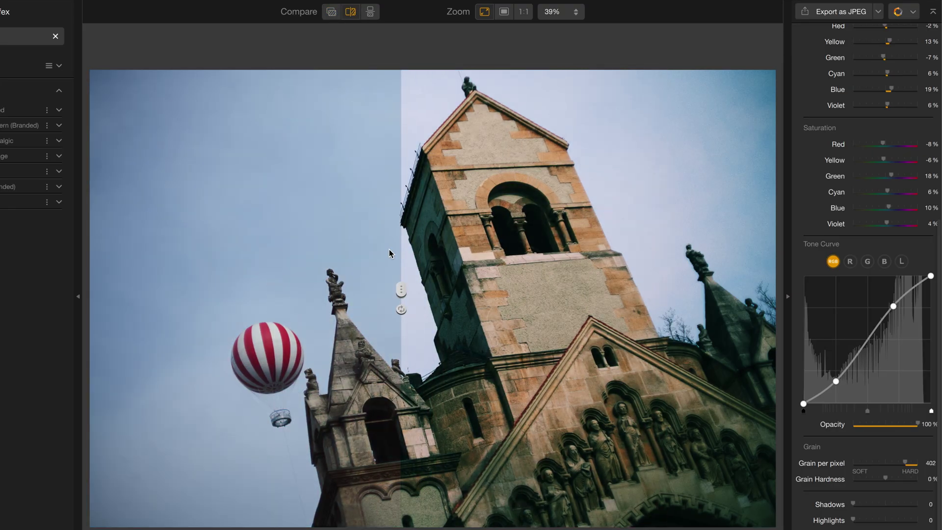
pyautogui.click(370, 12)
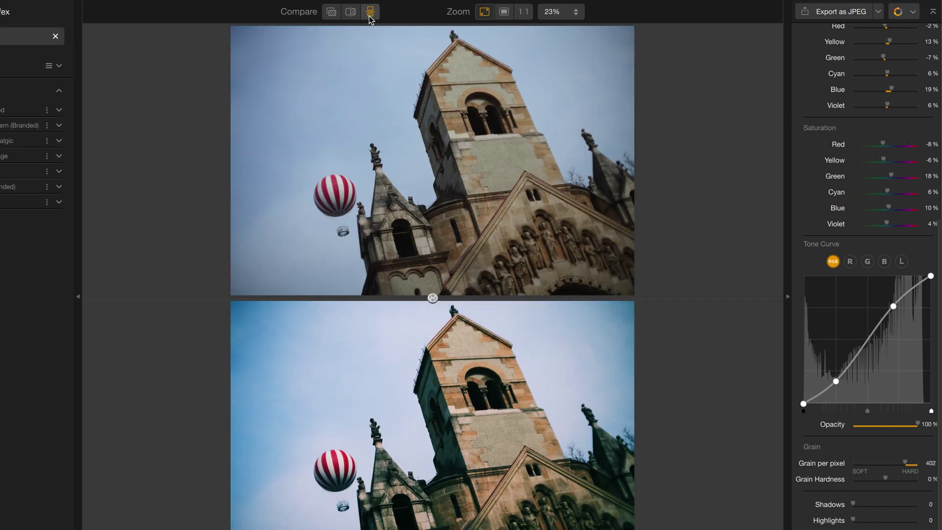
pyautogui.click(326, 15)
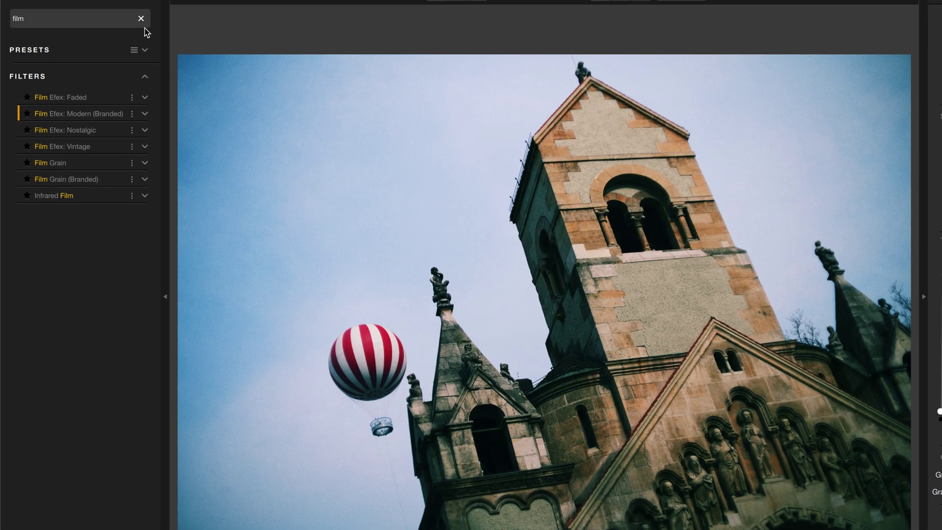
# Clear the filter search and stack a Pro Contrast filter above the Film Efex look
pyautogui.click(55, 36)
pyautogui.scroll(-10, 94, 385)
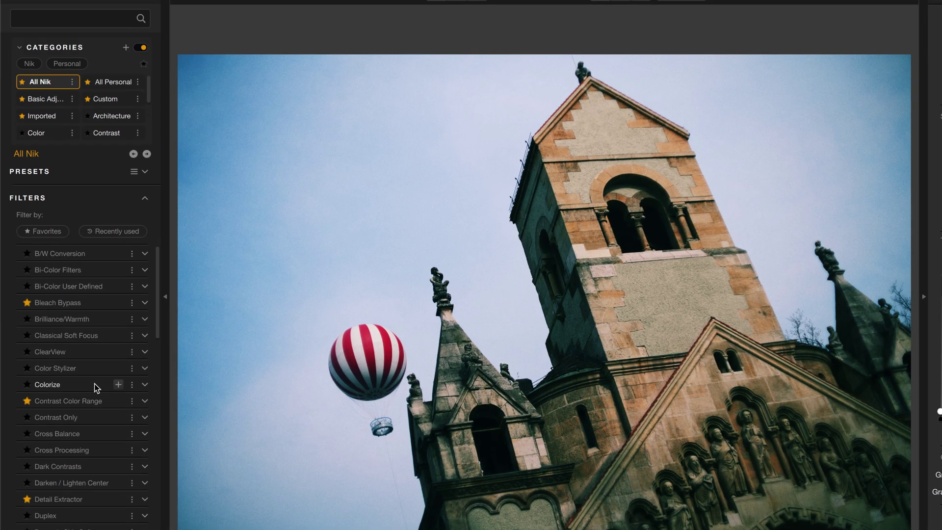
pyautogui.scroll(-5, 95, 384)
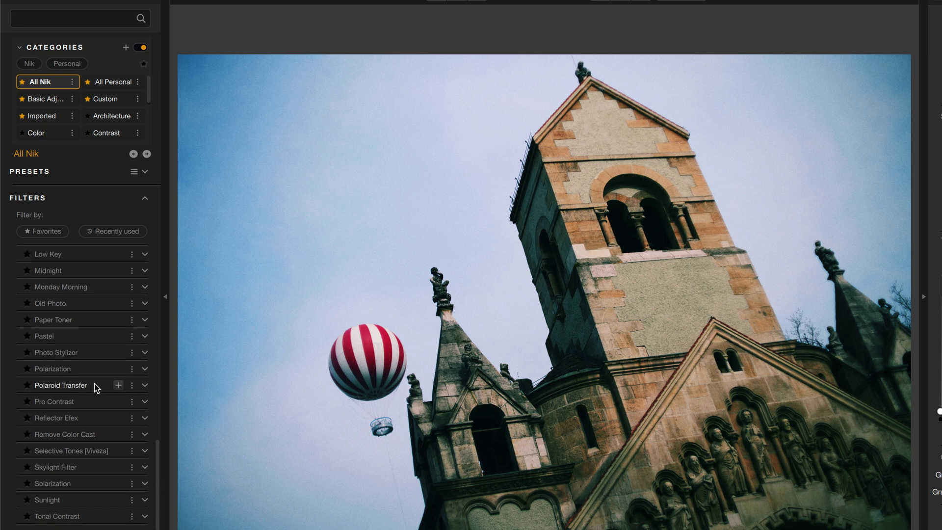
pyautogui.click(118, 399)
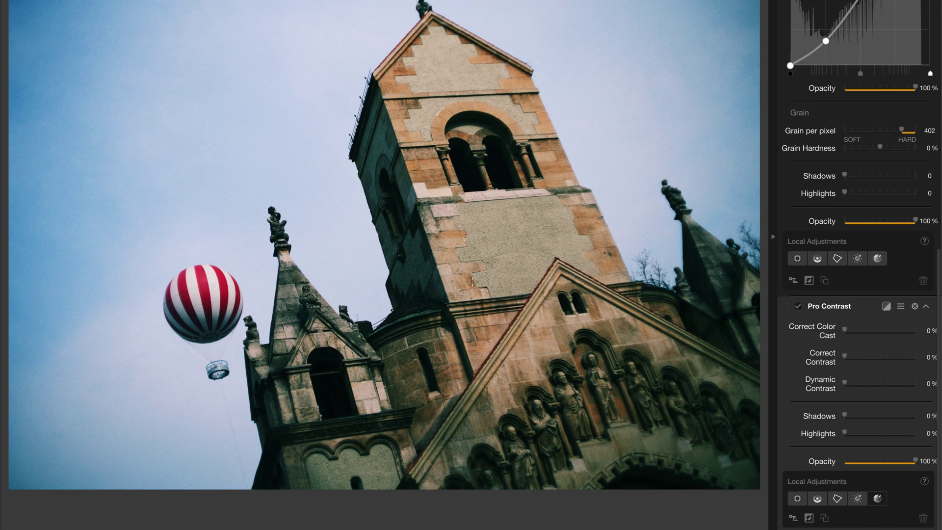
# Place Color Mask 1 on the carved facade and extend its hue range toward yellow-green
pyautogui.click(472, 281)
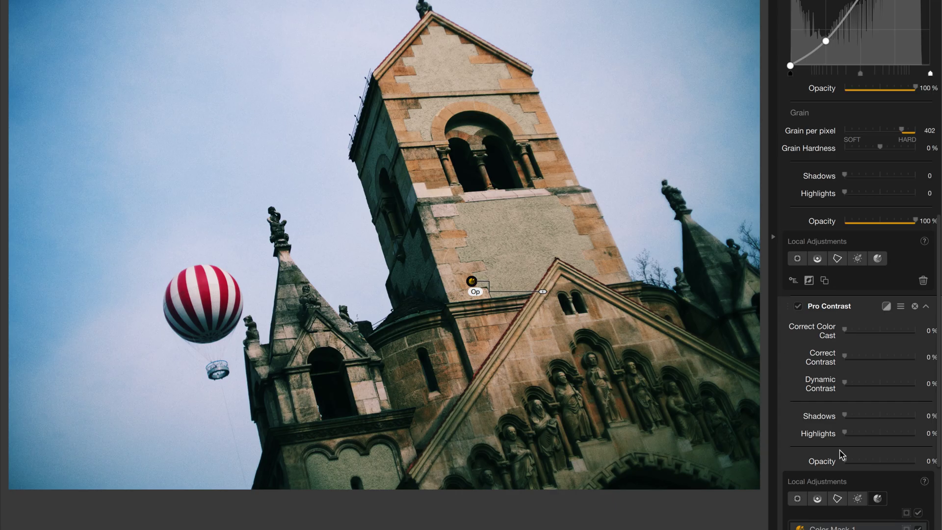
pyautogui.scroll(-3, 847, 468)
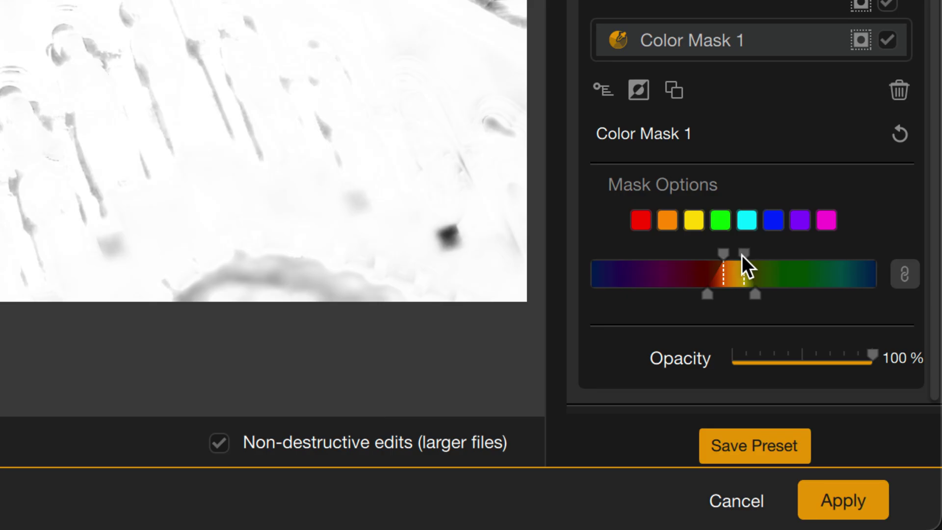
pyautogui.moveTo(742, 255); pyautogui.dragTo(755, 258)
pyautogui.moveTo(771, 289); pyautogui.dragTo(785, 290)
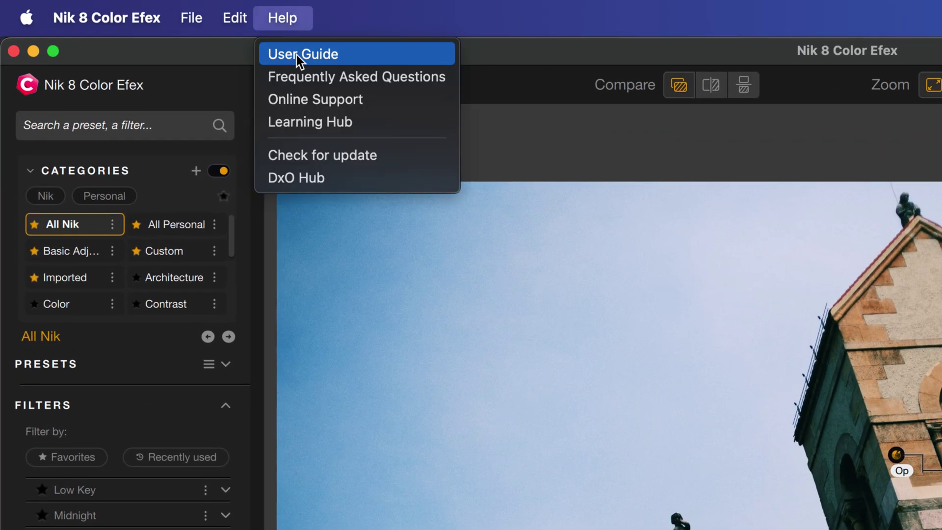
pyautogui.click(297, 54)
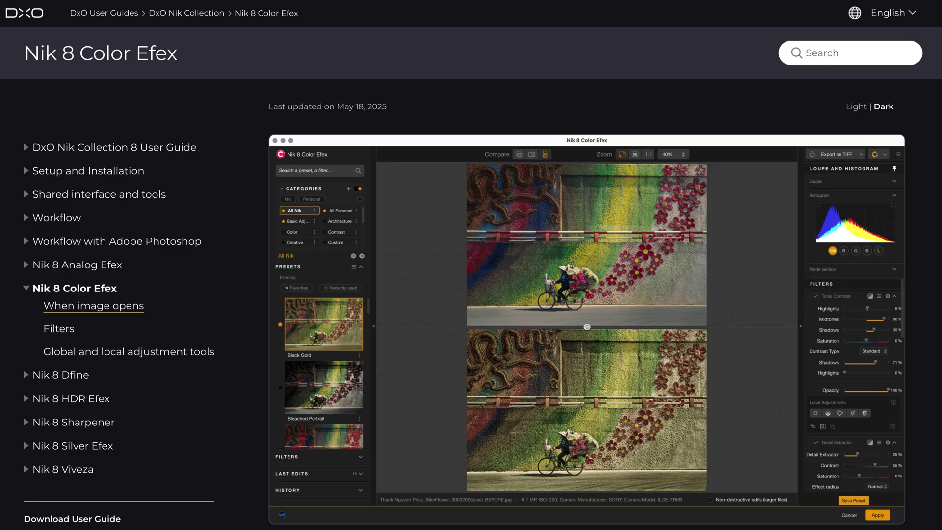
pyautogui.scroll(-15, 586, 265)
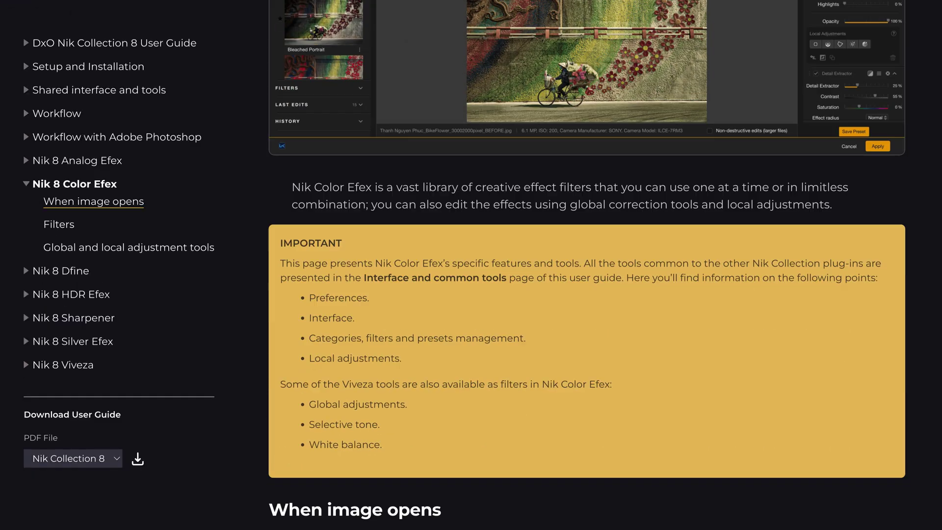
pyautogui.scroll(-8, 587, 265)
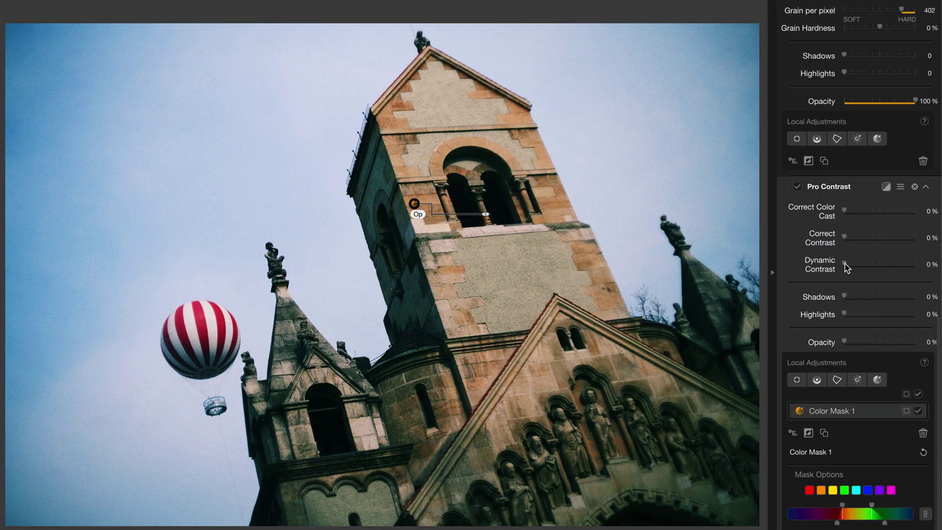
# Drag Pro Contrast's Dynamic Contrast to 61% and Correct Contrast to 9%
pyautogui.moveTo(845, 266); pyautogui.dragTo(887, 268)
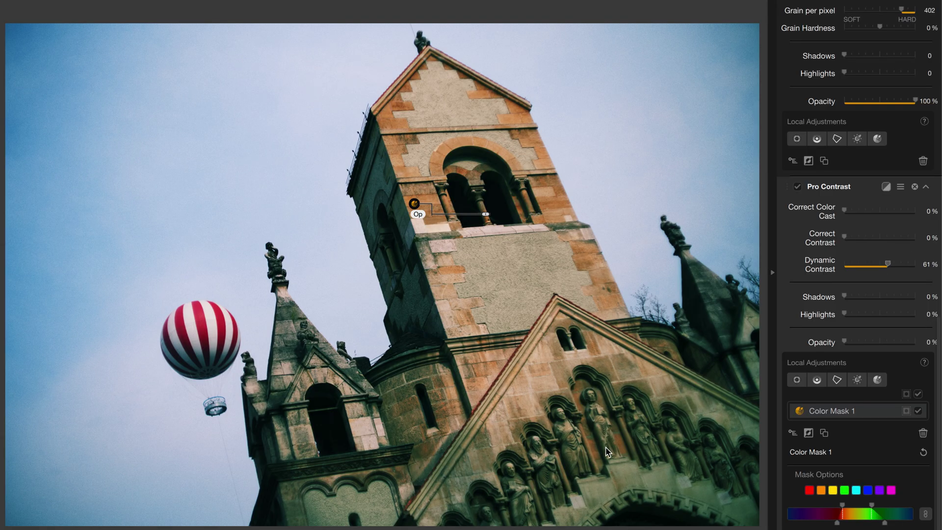
pyautogui.moveTo(845, 238)
pyautogui.mouseDown()
pyautogui.moveTo(880, 240)
pyautogui.moveTo(851, 240)
pyautogui.mouseUp()
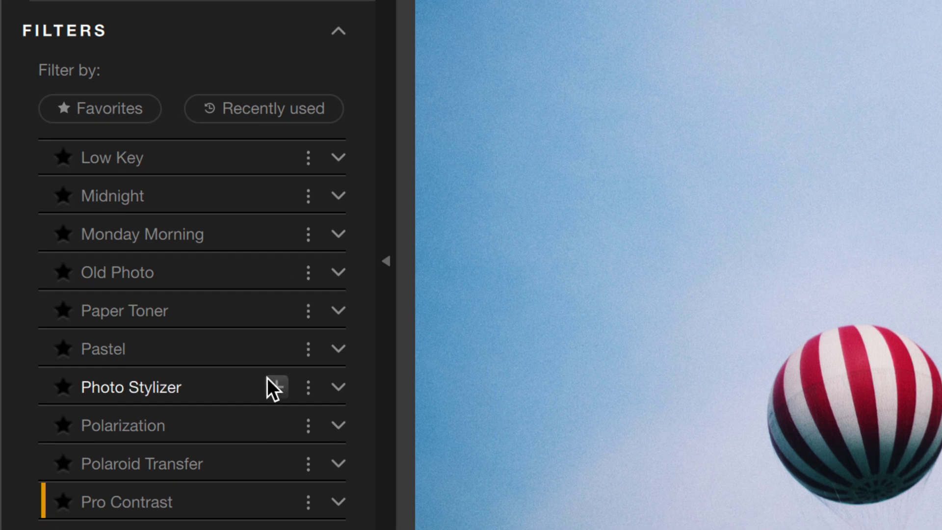
# Add Levels & Curves to the filter stack, test-lifting its curve before flattening it again
pyautogui.scroll(3, 253, 385)
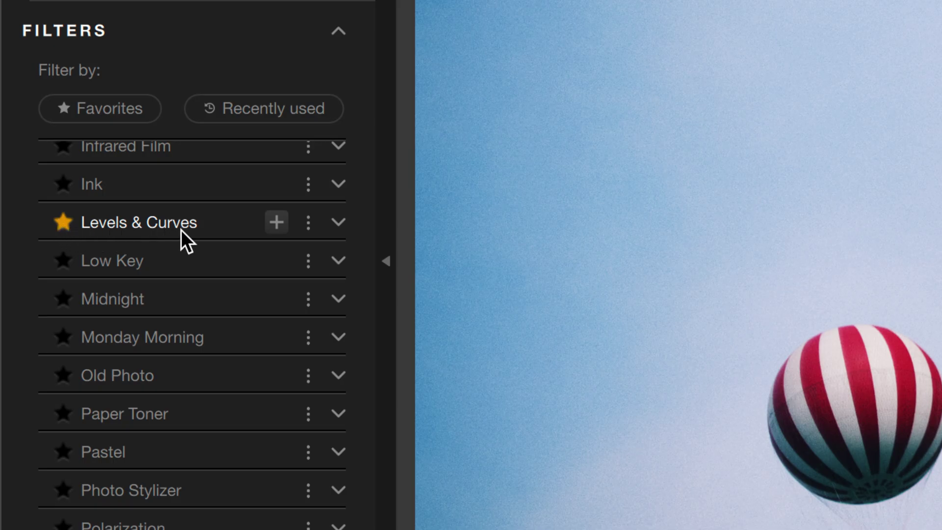
pyautogui.click(277, 222)
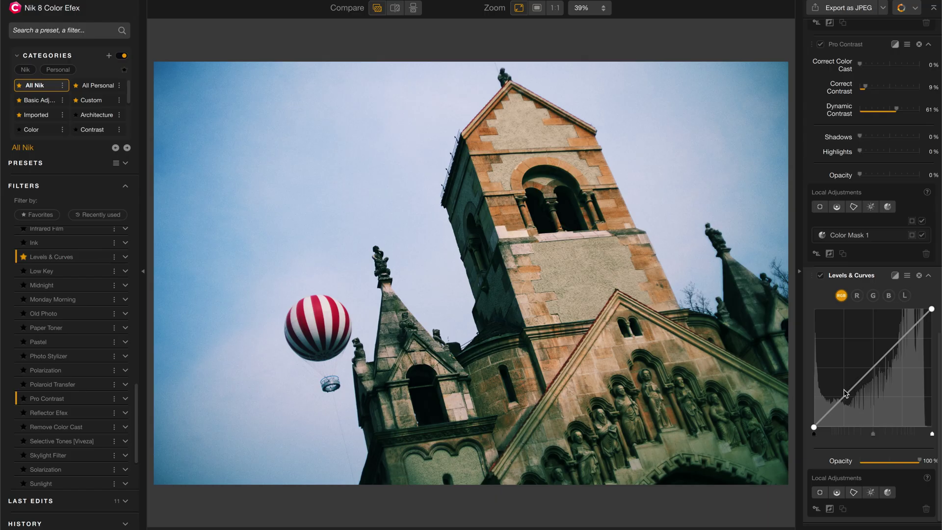
pyautogui.moveTo(845, 392); pyautogui.dragTo(842, 450)
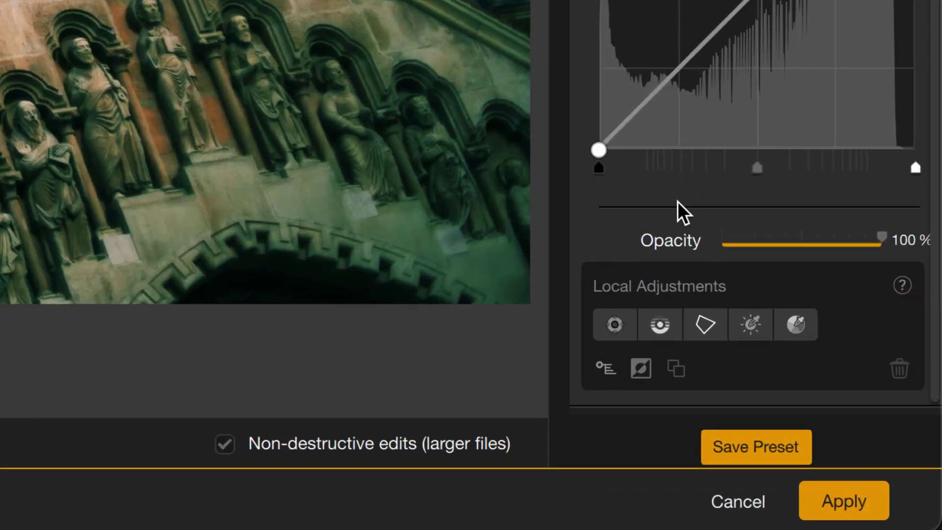
# Place a control point on the right spire, narrow and tilt its ellipse, and preview its mask
pyautogui.click(619, 328)
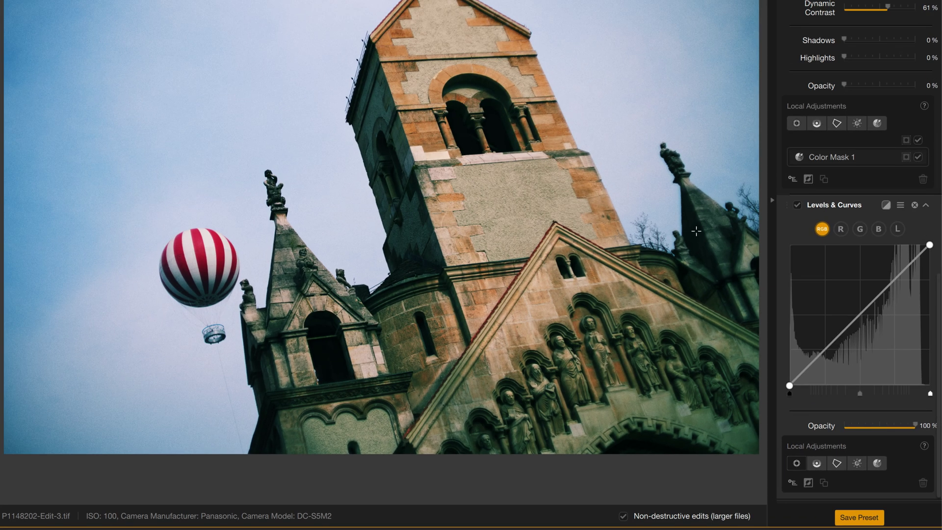
pyautogui.click(696, 231)
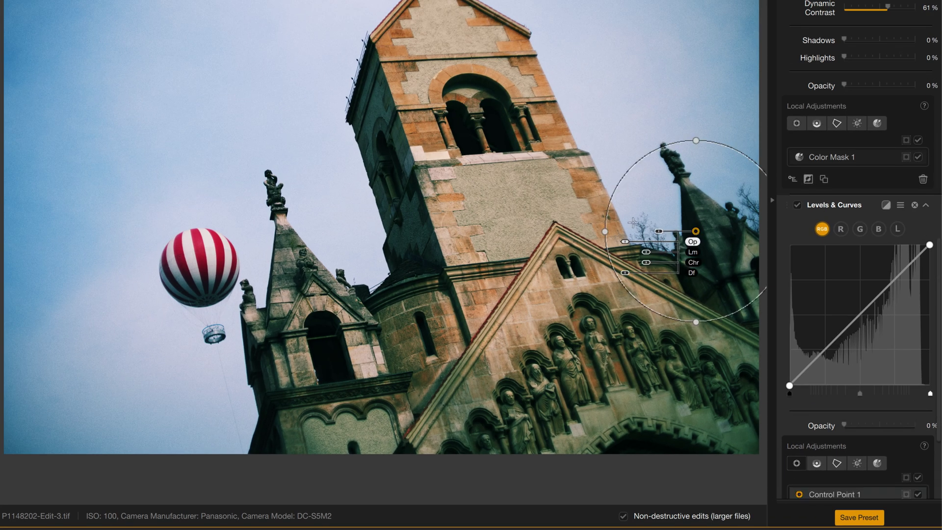
pyautogui.moveTo(605, 233); pyautogui.dragTo(648, 236)
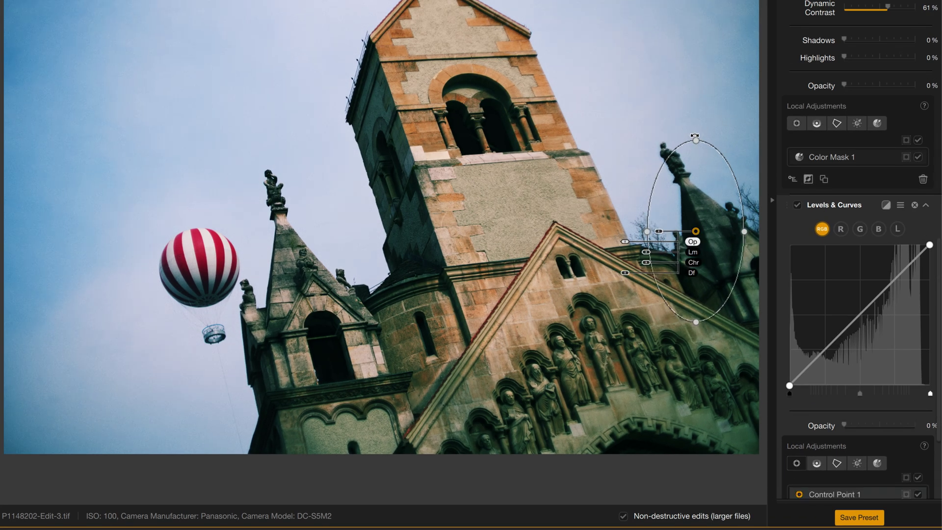
pyautogui.moveTo(695, 135); pyautogui.dragTo(663, 128)
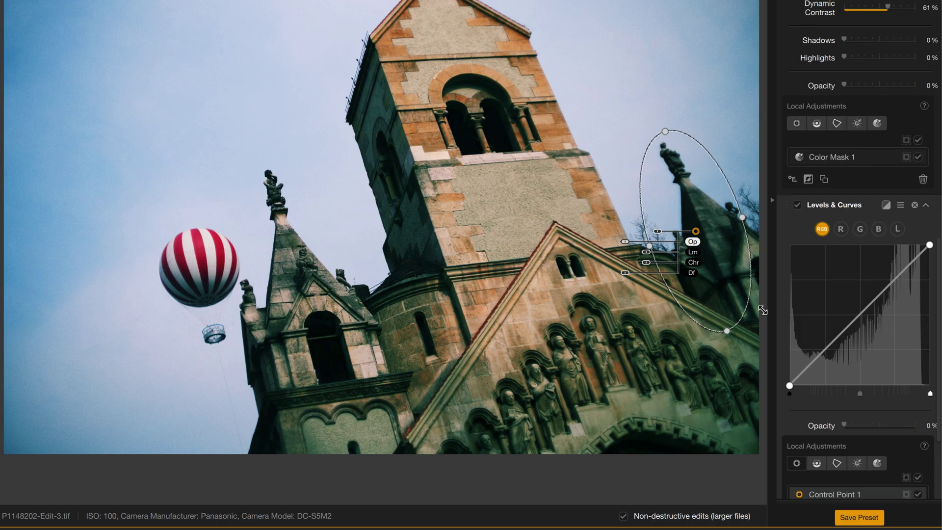
pyautogui.click(905, 493)
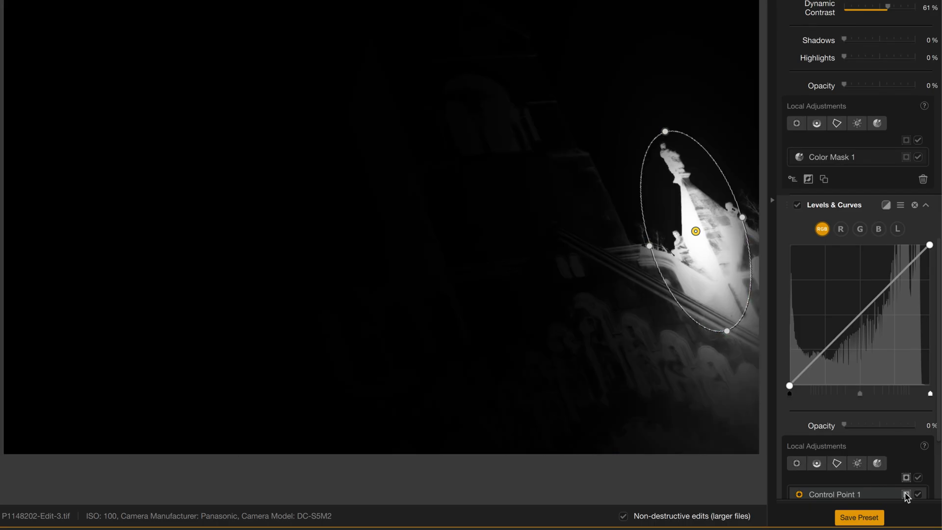
pyautogui.click(906, 494)
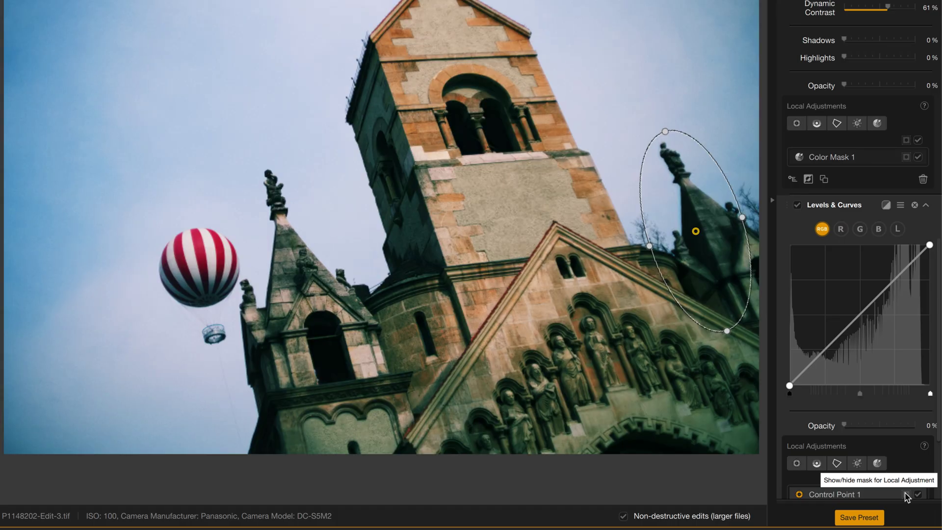
# Lift the RGB curve's shadow point so the spire brightens inside the control point
pyautogui.moveTo(828, 350); pyautogui.dragTo(826, 332)
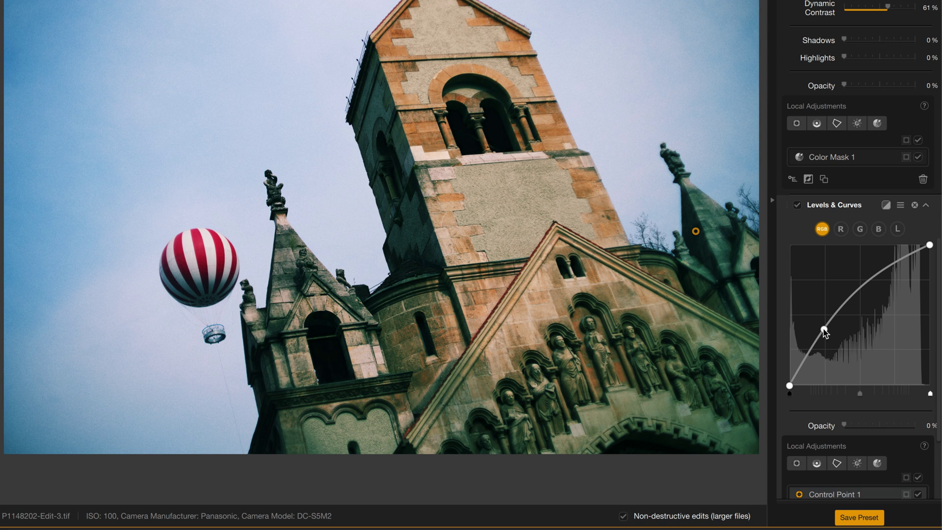
pyautogui.moveTo(719, 263)
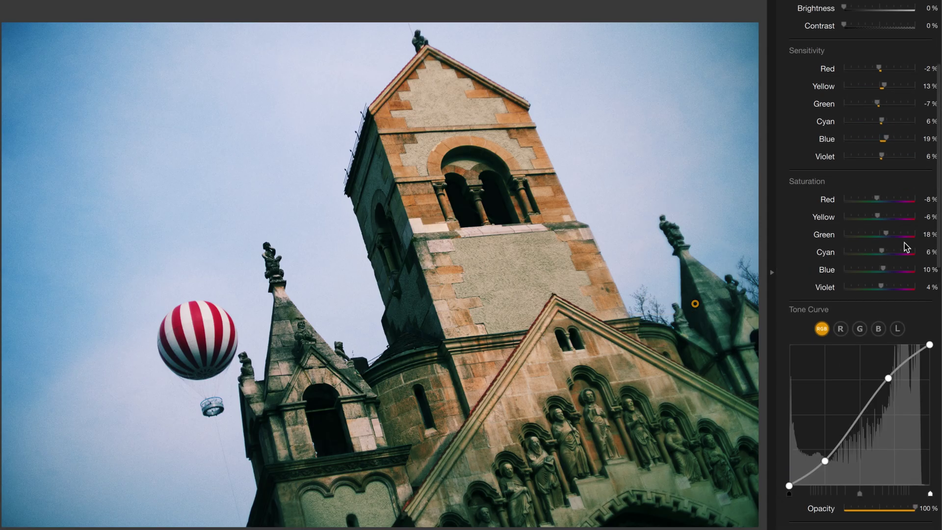
# Collapse Film Efex, Pro Contrast and Levels & Curves, then drag Levels & Curves to the top
pyautogui.scroll(10, 901, 260)
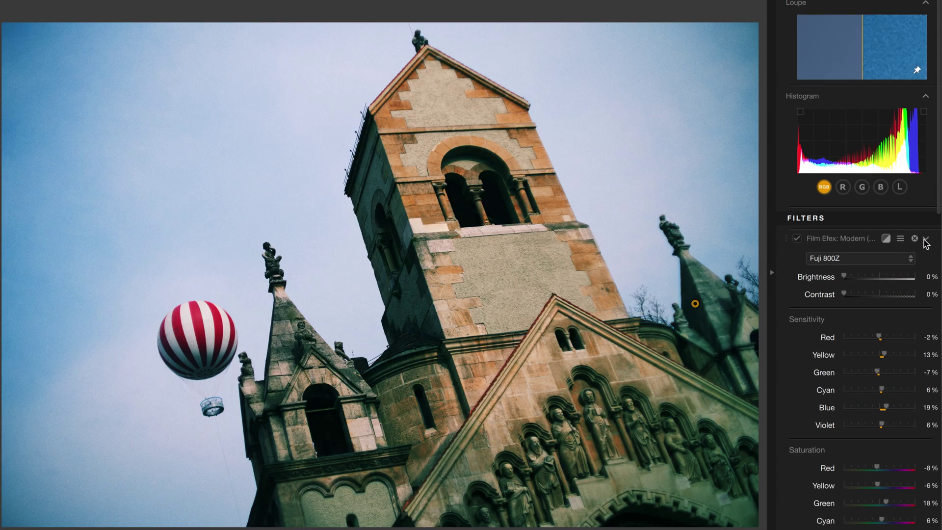
pyautogui.click(925, 239)
pyautogui.click(925, 262)
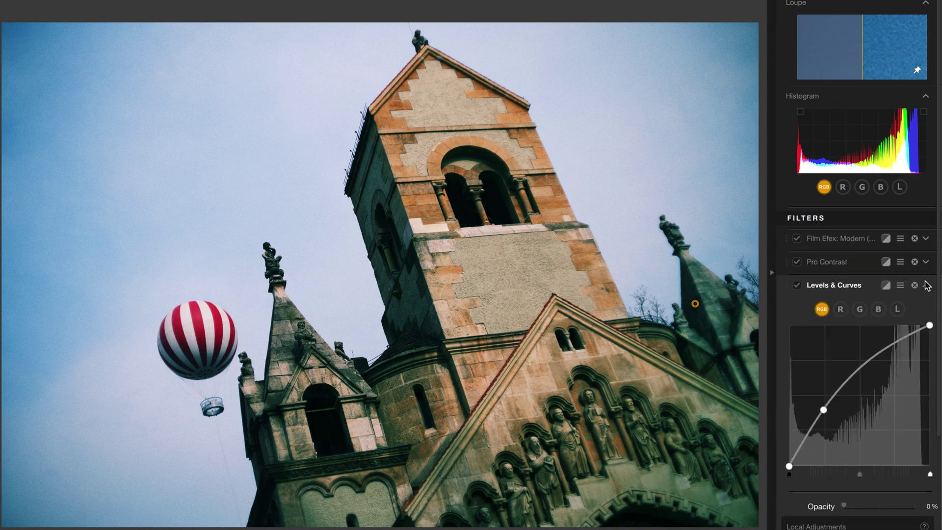
pyautogui.click(926, 286)
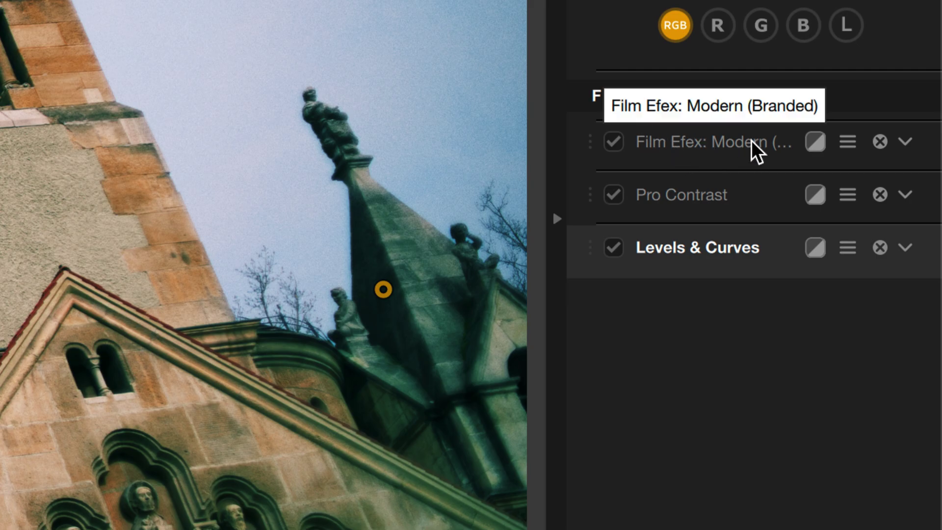
pyautogui.moveTo(331, 317)
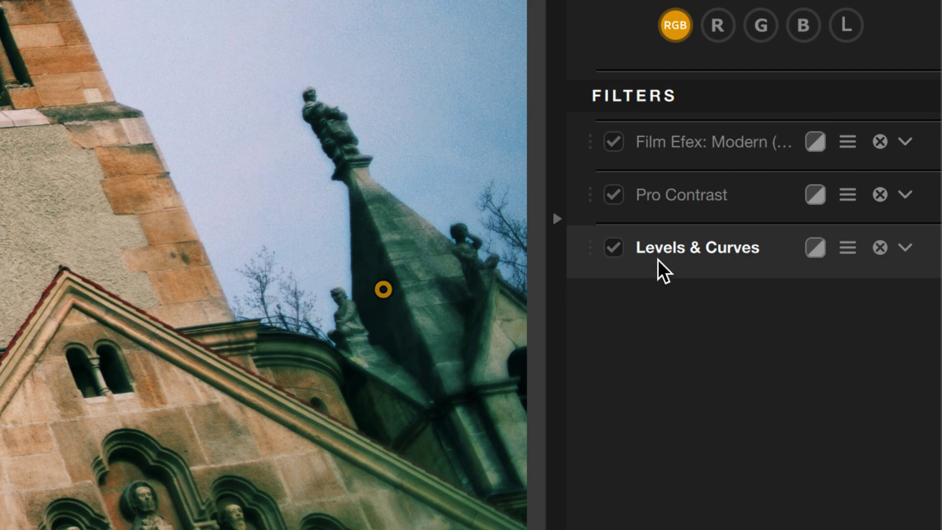
pyautogui.moveTo(667, 260); pyautogui.dragTo(674, 141)
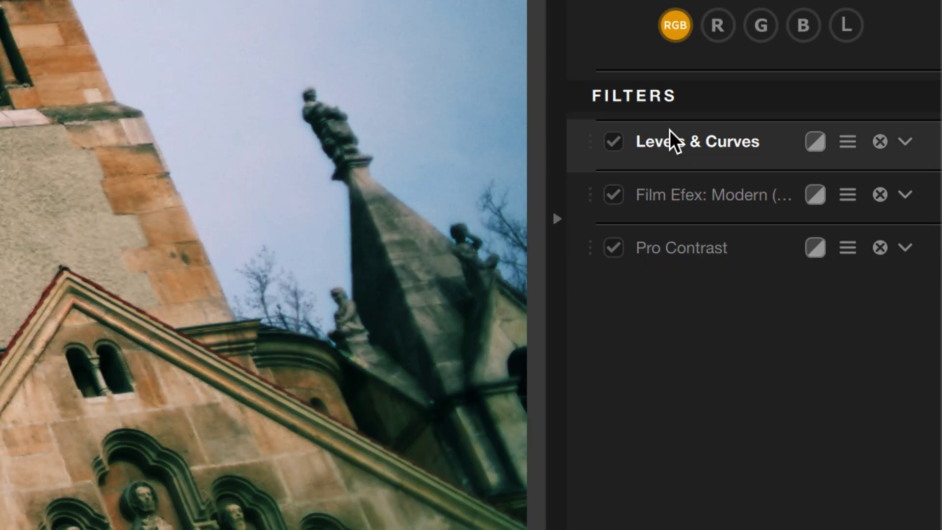